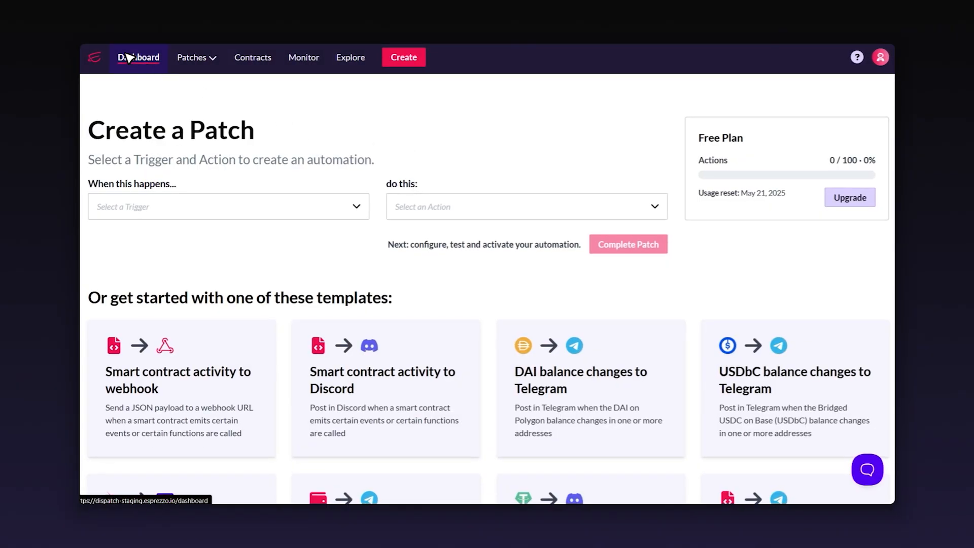
Step: Pair the Smart contract activity trigger with the Dispatch Monitor action and complete the patch
{"action": "left_click_drag", "start_coordinate": [189, 134], "coordinate": [289, 133]}
{"action": "left_click", "coordinate": [314, 129]}
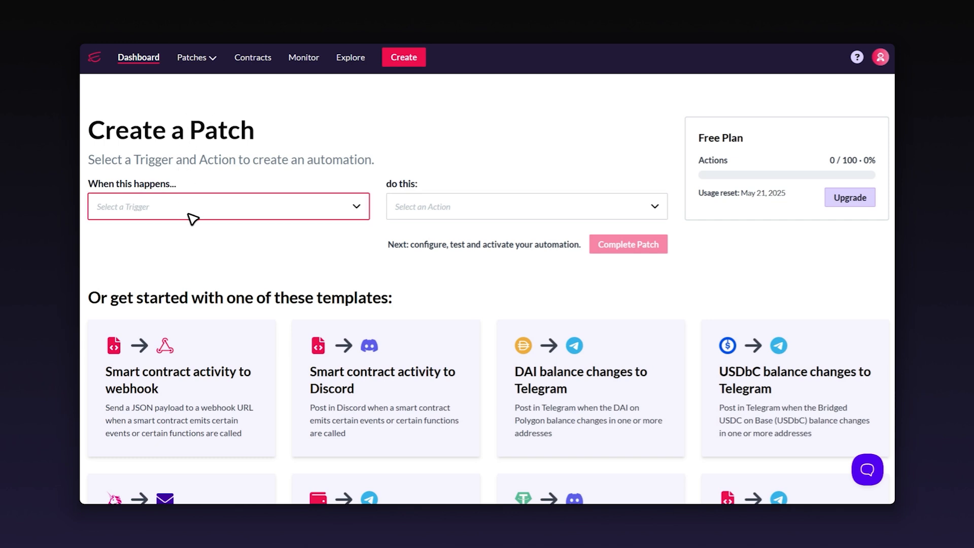
{"action": "left_click", "coordinate": [319, 214]}
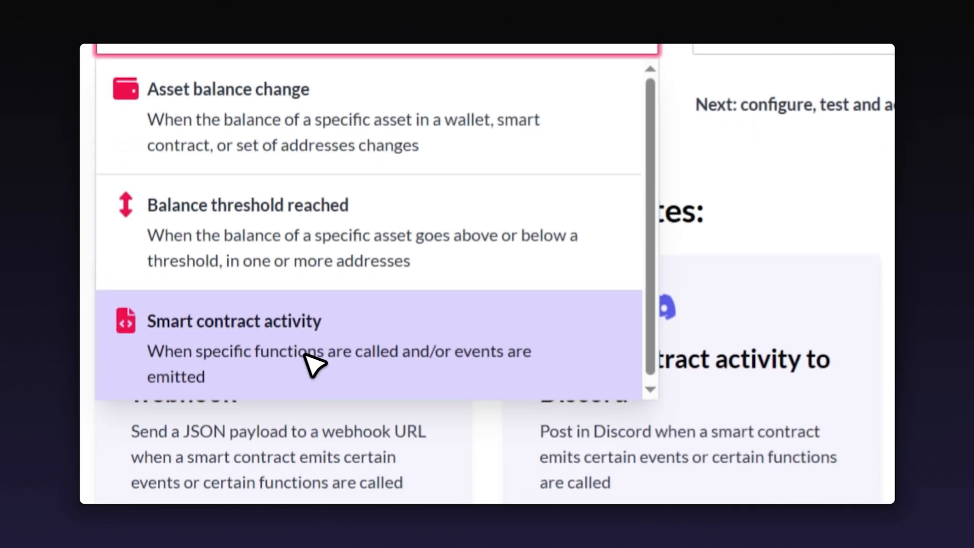
{"action": "left_click", "coordinate": [254, 467]}
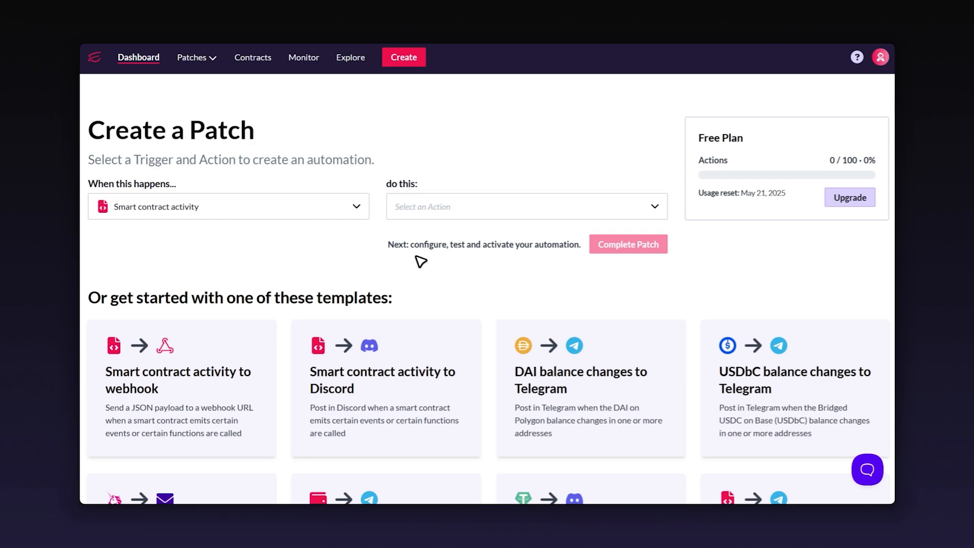
{"action": "left_click", "coordinate": [460, 213]}
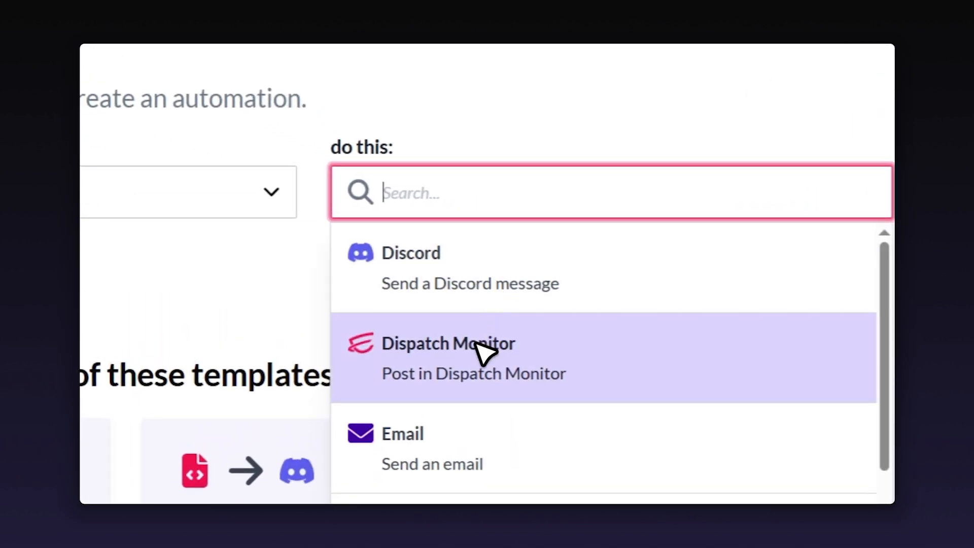
{"action": "left_click", "coordinate": [552, 357]}
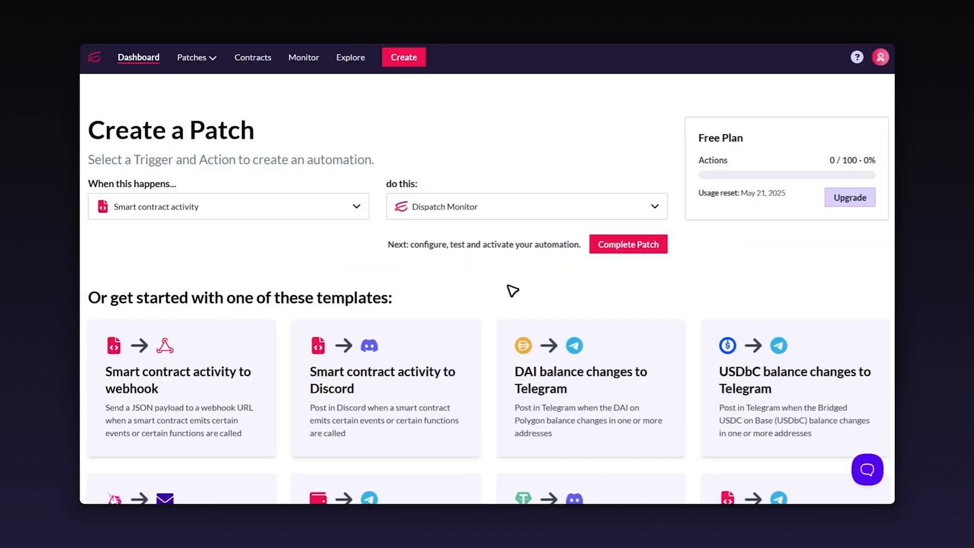
{"action": "left_click", "coordinate": [624, 245]}
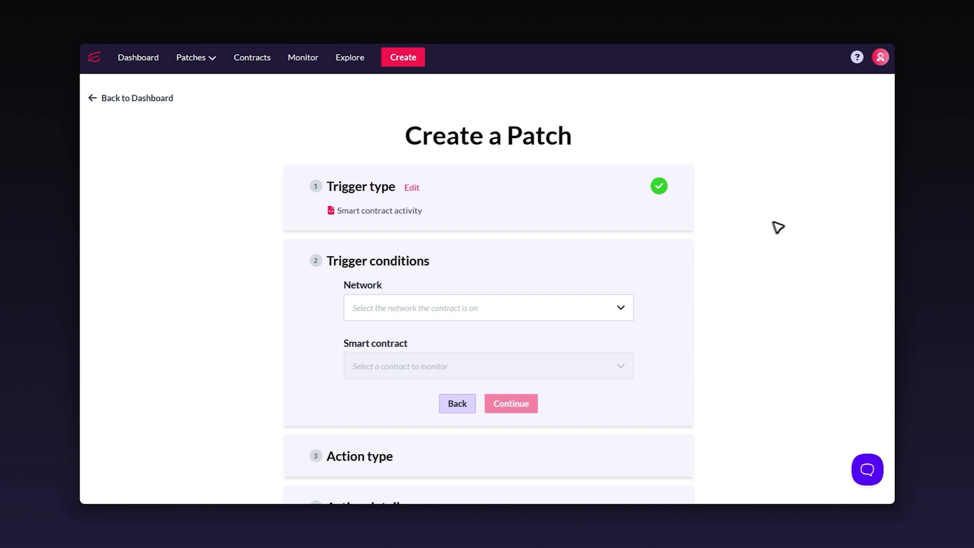
Step: Set the network to Ethereum and search saved contracts for 'Roc', finding no match
{"action": "left_click", "coordinate": [607, 313]}
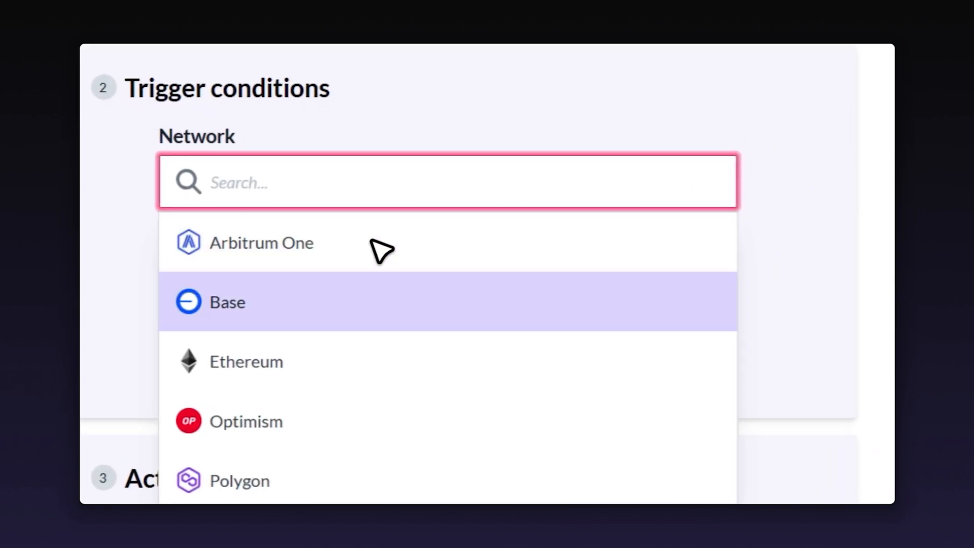
{"action": "left_click", "coordinate": [310, 375]}
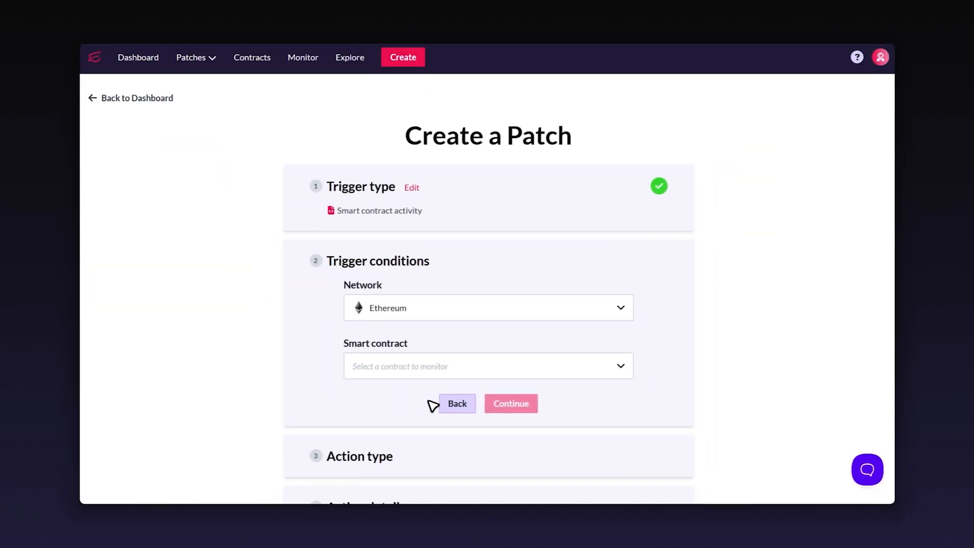
{"action": "left_click", "coordinate": [444, 367]}
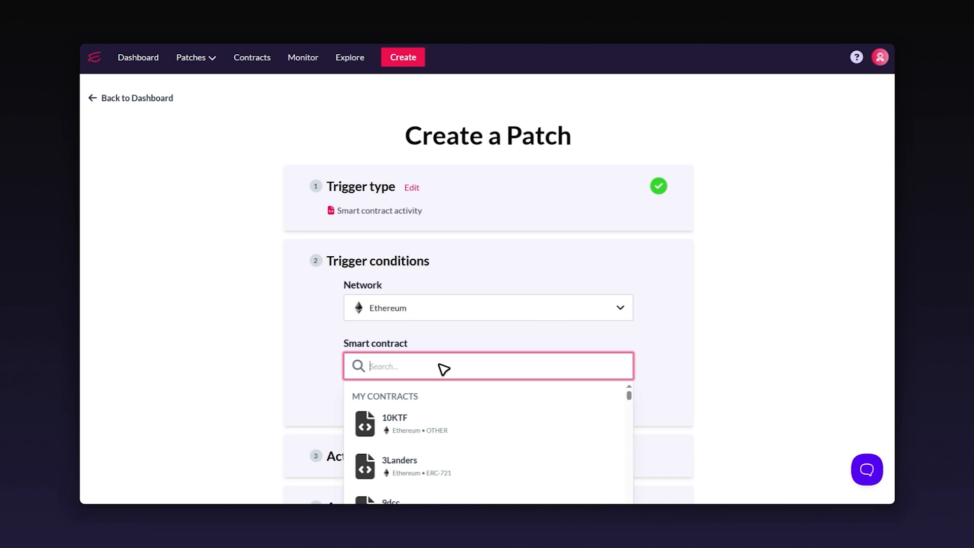
{"action": "type", "text": "Rocketpool"}
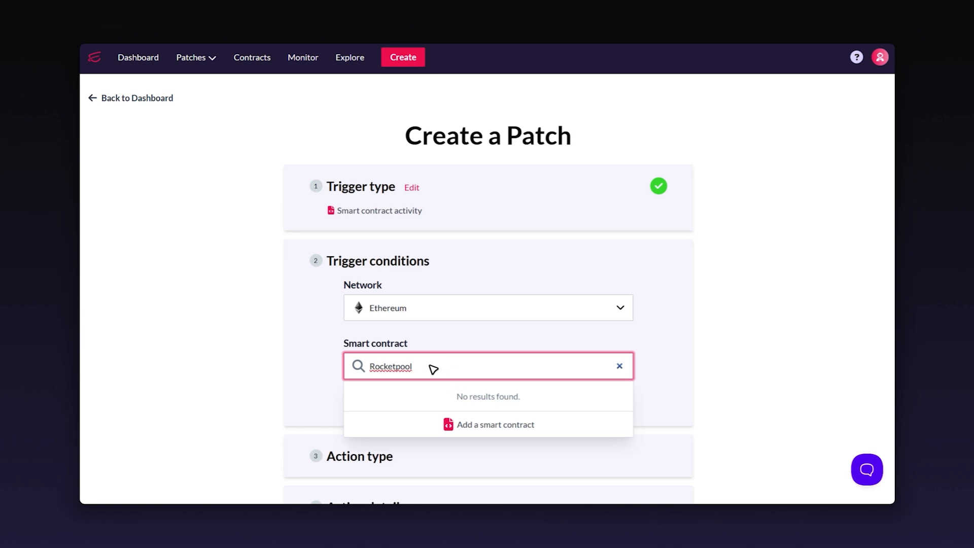
{"action": "left_click_drag", "start_coordinate": [434, 370], "coordinate": [369, 363]}
{"action": "key", "text": "BackSpace"}
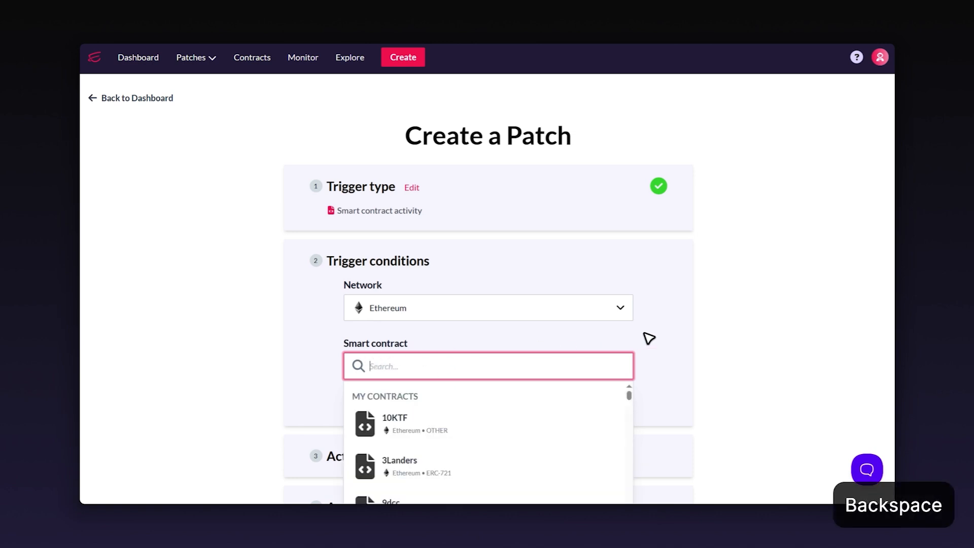
{"action": "scroll", "coordinate": [652, 333], "scroll_direction": "down", "scroll_amount": 1}
{"action": "scroll", "coordinate": [655, 332], "scroll_direction": "down", "scroll_amount": 1}
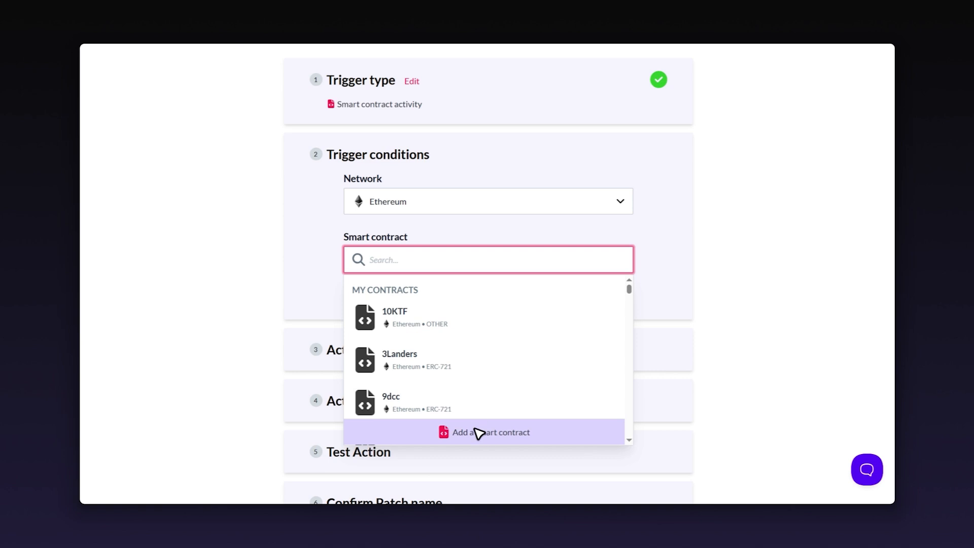
Step: Add the pasted contract address under the nickname 'Rocketpool - Deposit Contract'
{"action": "left_click", "coordinate": [520, 437]}
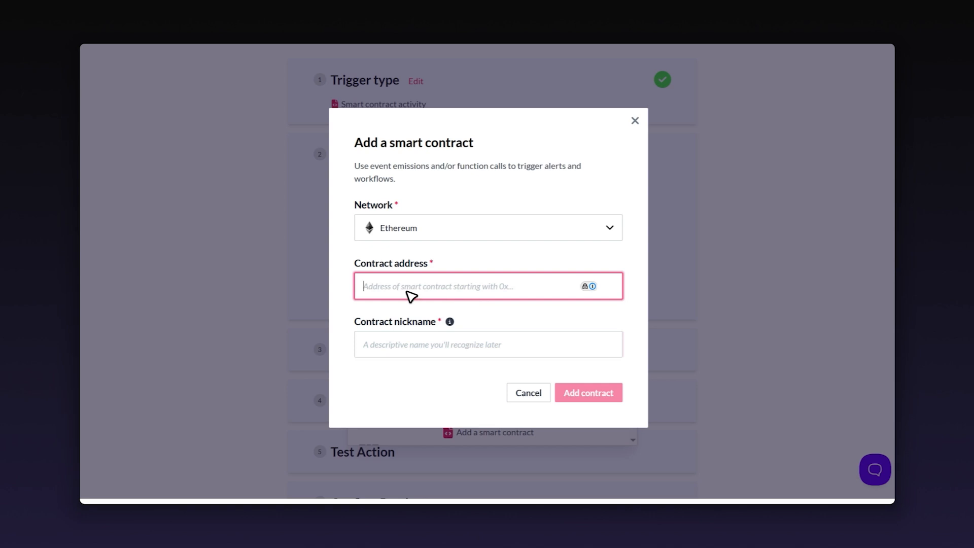
{"action": "type", "text": "0xDD3f50F8A6CafbE9b31a427582963f465E745AF8"}
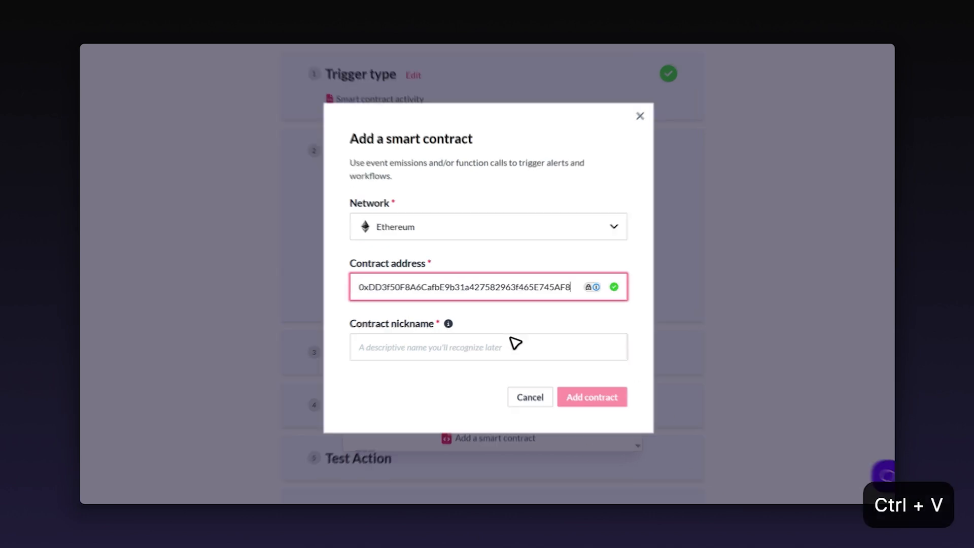
{"action": "left_click", "coordinate": [502, 346]}
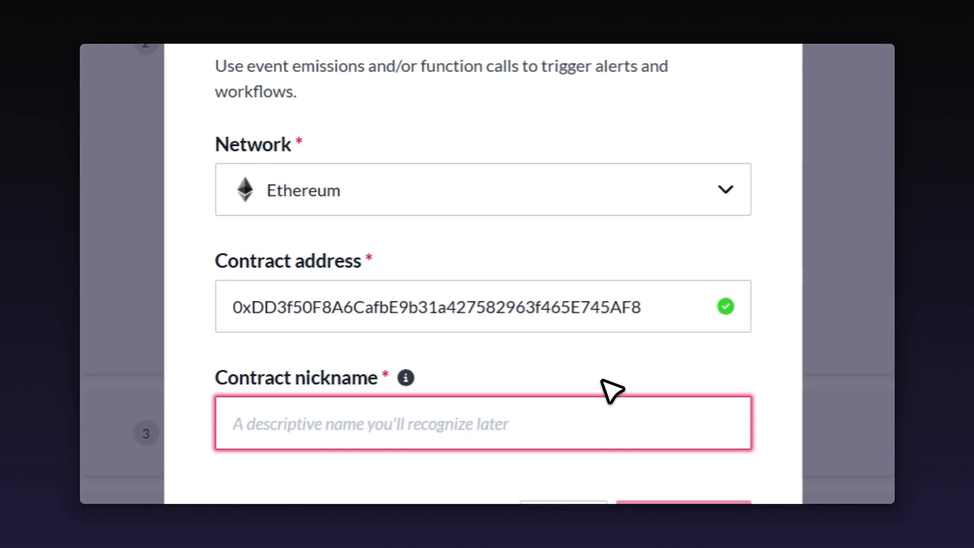
{"action": "type", "text": "R"}
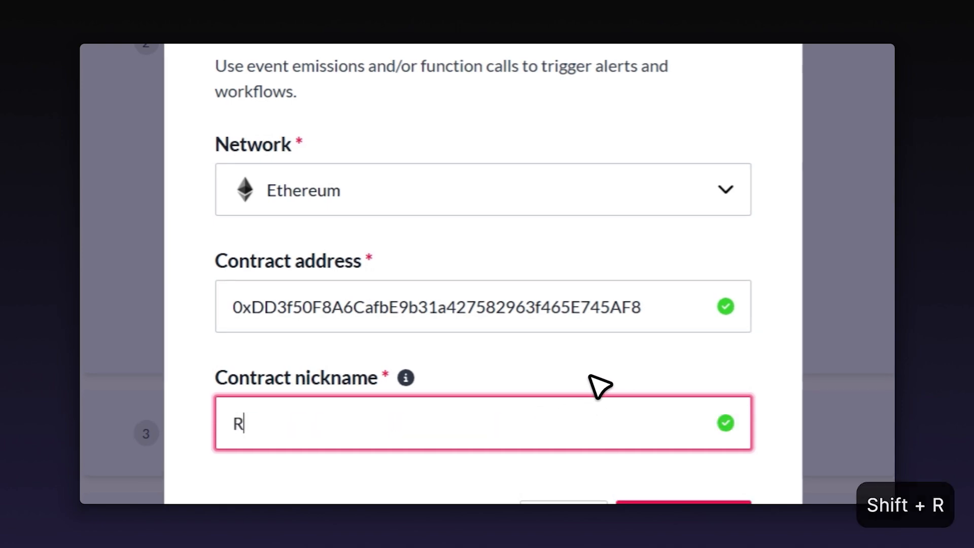
{"action": "type", "text": "ocketpool"}
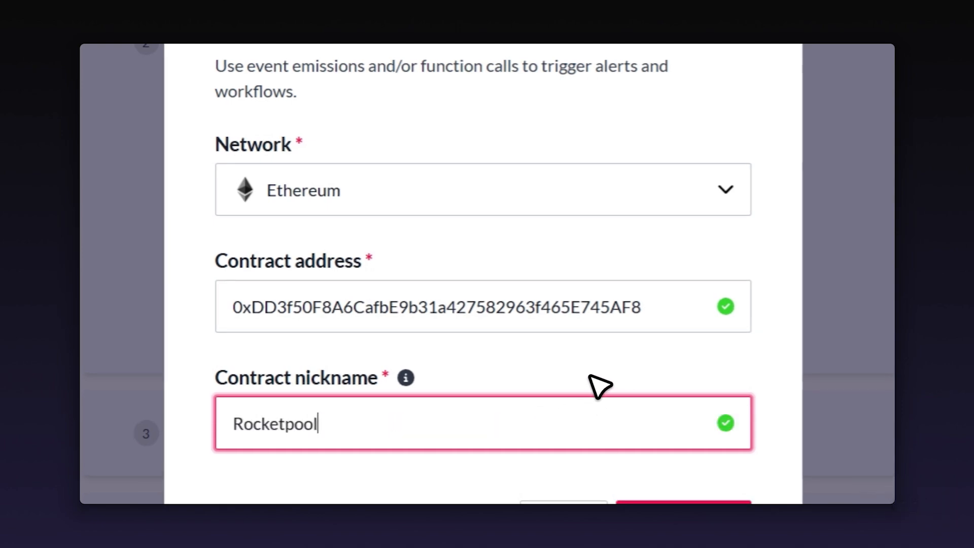
{"action": "type", "text": " - Deposit C"}
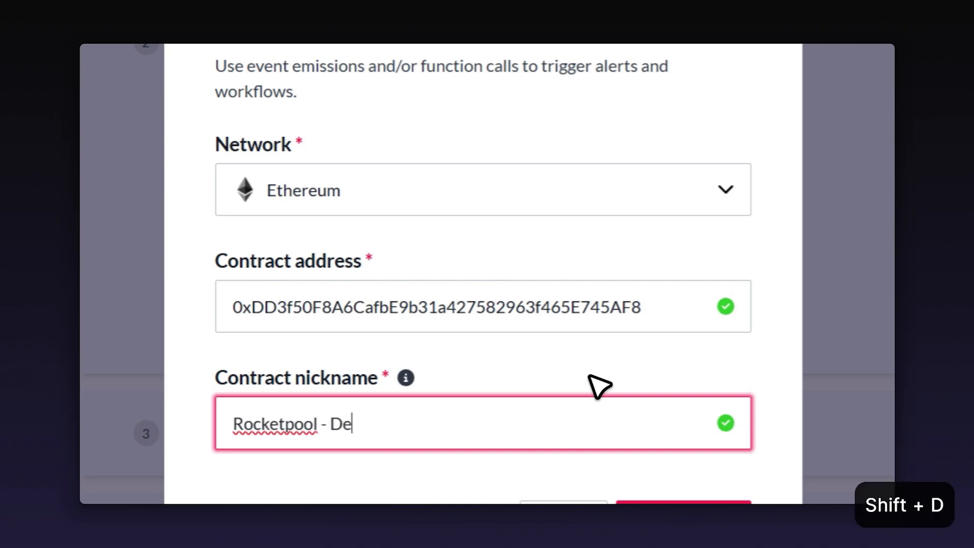
{"action": "type", "text": "ontract"}
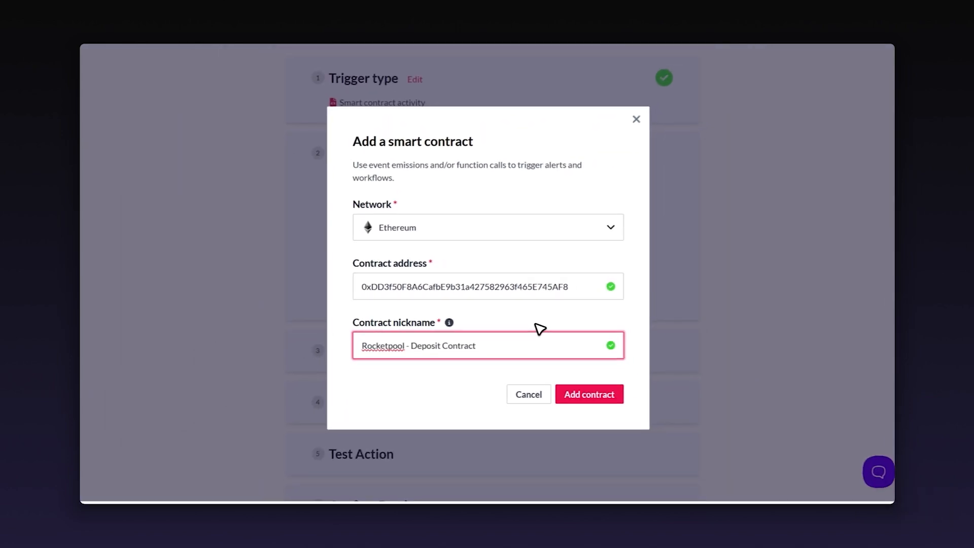
{"action": "left_click", "coordinate": [591, 400]}
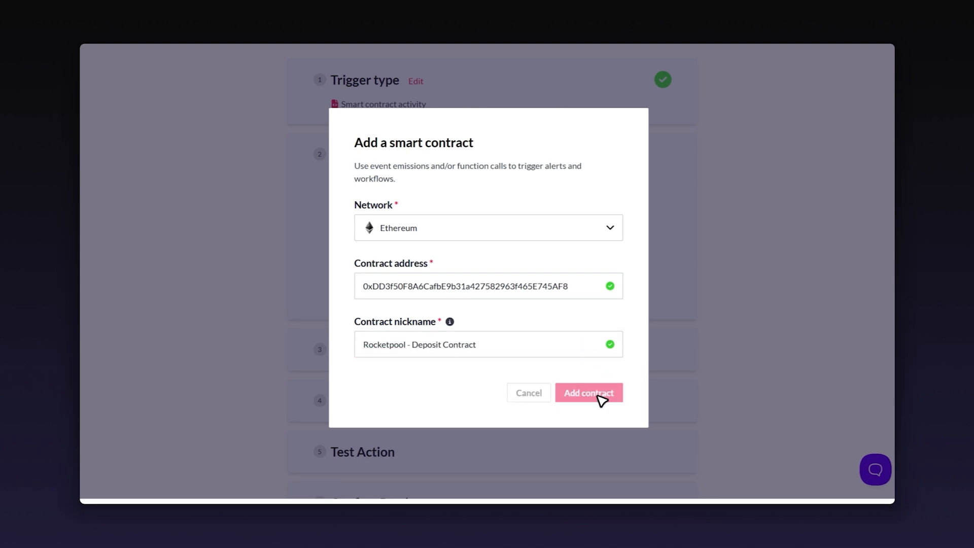
{"action": "scroll", "coordinate": [713, 137], "scroll_direction": "down", "scroll_amount": 5}
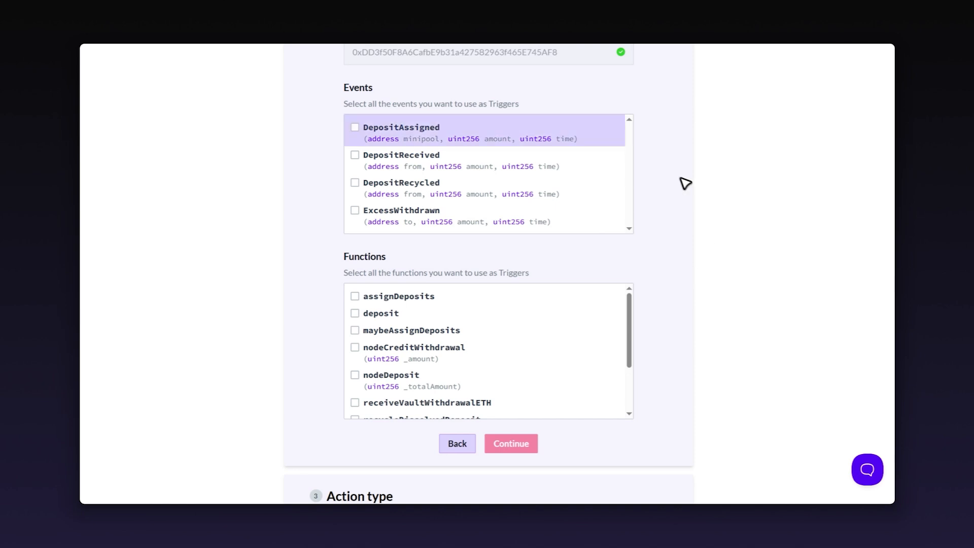
Step: Select the DepositReceived event and the deposit function as triggers
{"action": "left_click", "coordinate": [408, 165]}
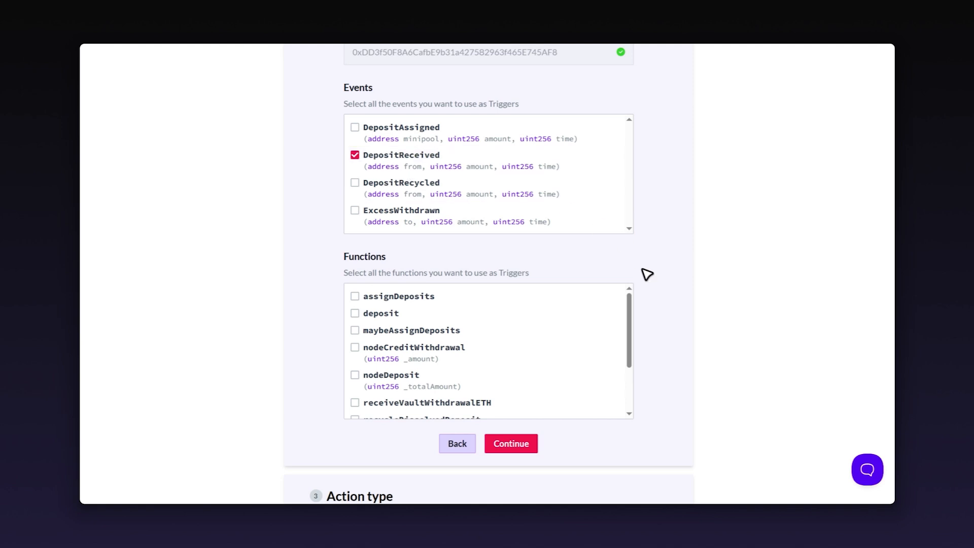
{"action": "scroll", "coordinate": [648, 319], "scroll_direction": "down", "scroll_amount": 1}
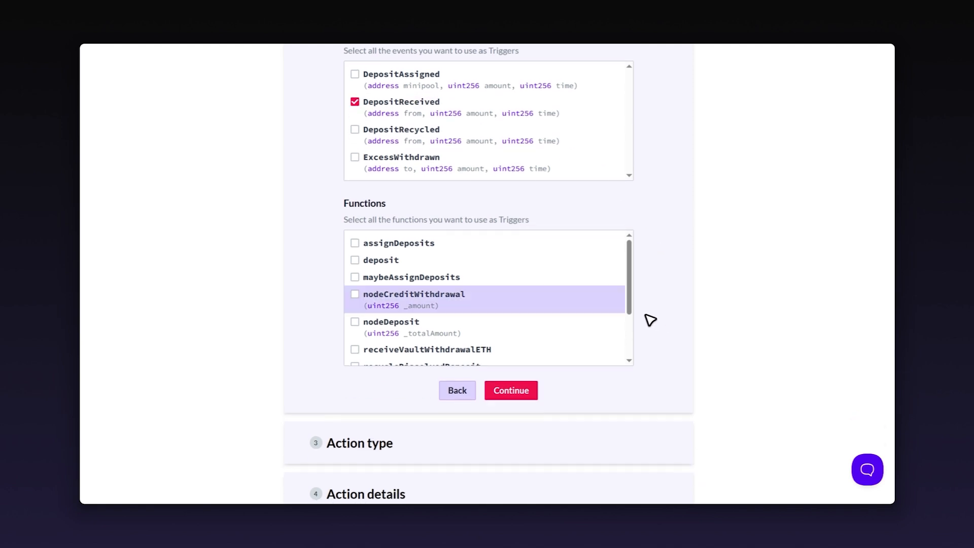
{"action": "left_click", "coordinate": [412, 265]}
{"action": "scroll", "coordinate": [703, 188], "scroll_direction": "up", "scroll_amount": 1}
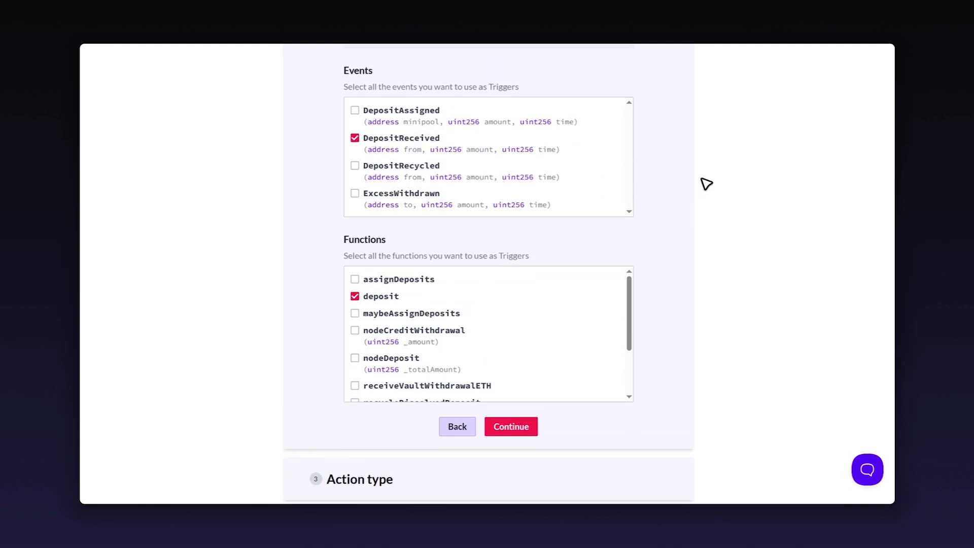
Step: Add the ExcessWithdrawn event and withdrawExcessBalance function, then confirm the trigger selection
{"action": "left_click", "coordinate": [437, 223]}
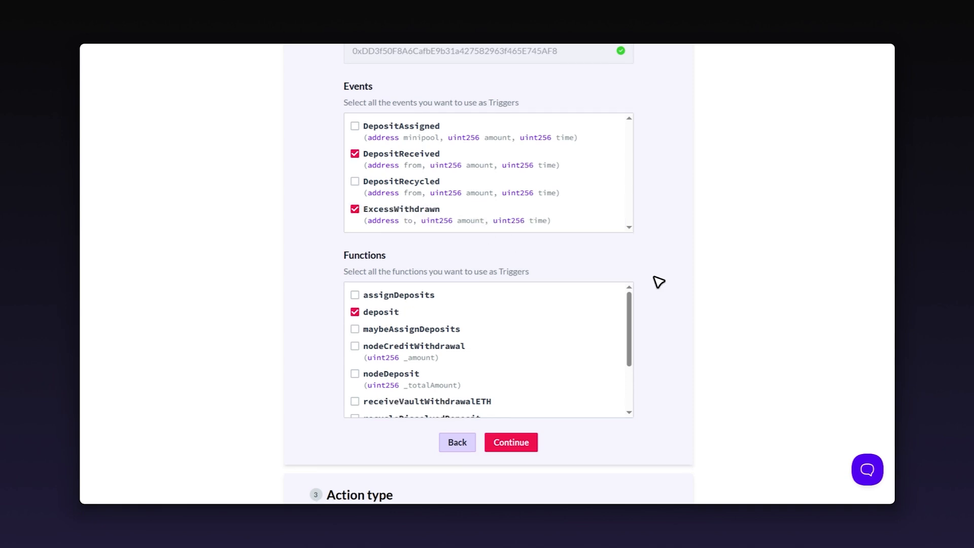
{"action": "scroll", "coordinate": [569, 275], "scroll_direction": "down", "scroll_amount": 6}
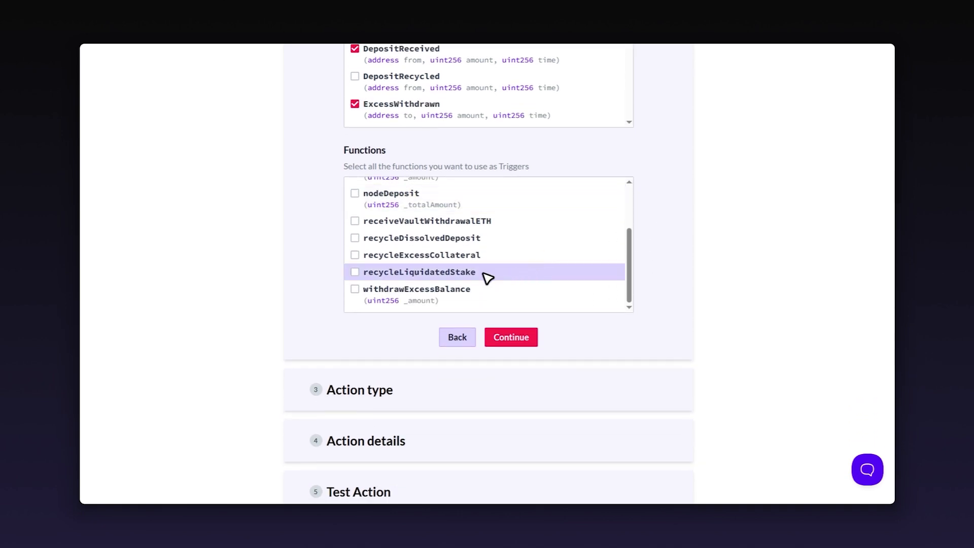
{"action": "left_click", "coordinate": [437, 295]}
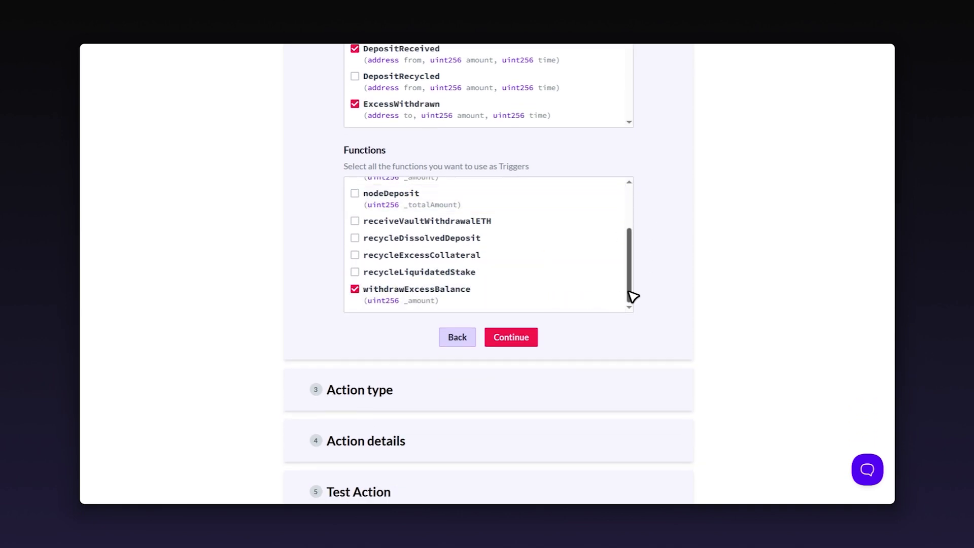
{"action": "scroll", "coordinate": [739, 272], "scroll_direction": "up", "scroll_amount": 2}
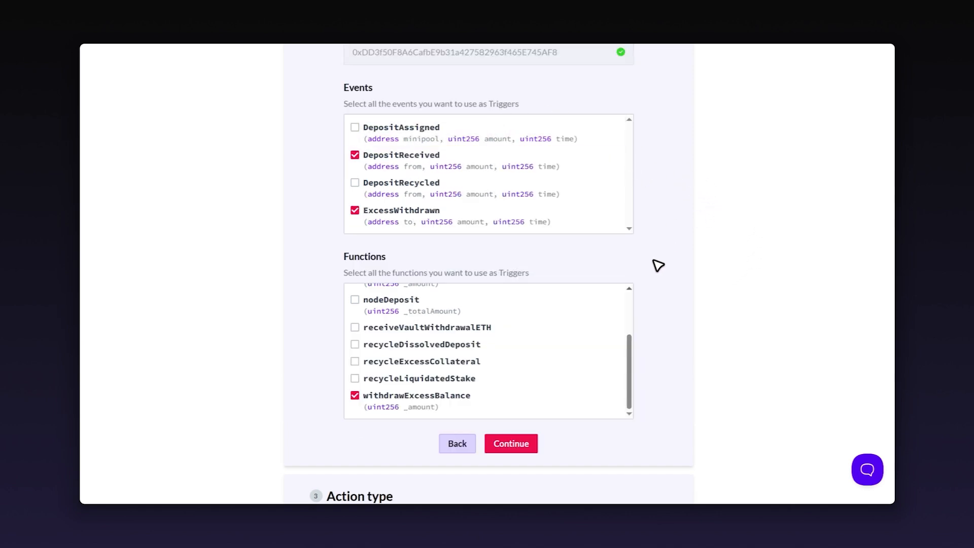
{"action": "scroll", "coordinate": [565, 337], "scroll_direction": "up", "scroll_amount": 1}
{"action": "scroll", "coordinate": [565, 337], "scroll_direction": "up", "scroll_amount": 1}
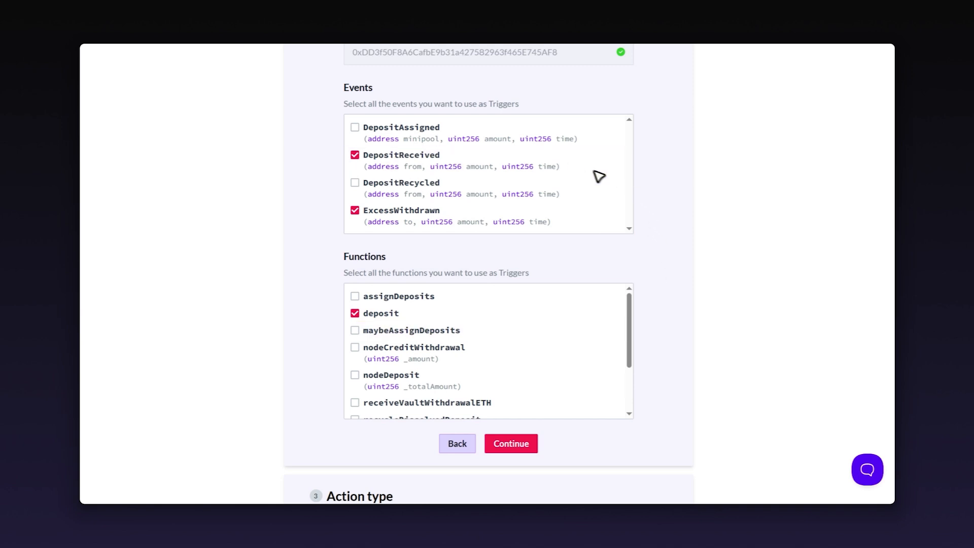
{"action": "scroll", "coordinate": [672, 330], "scroll_direction": "down", "scroll_amount": 2}
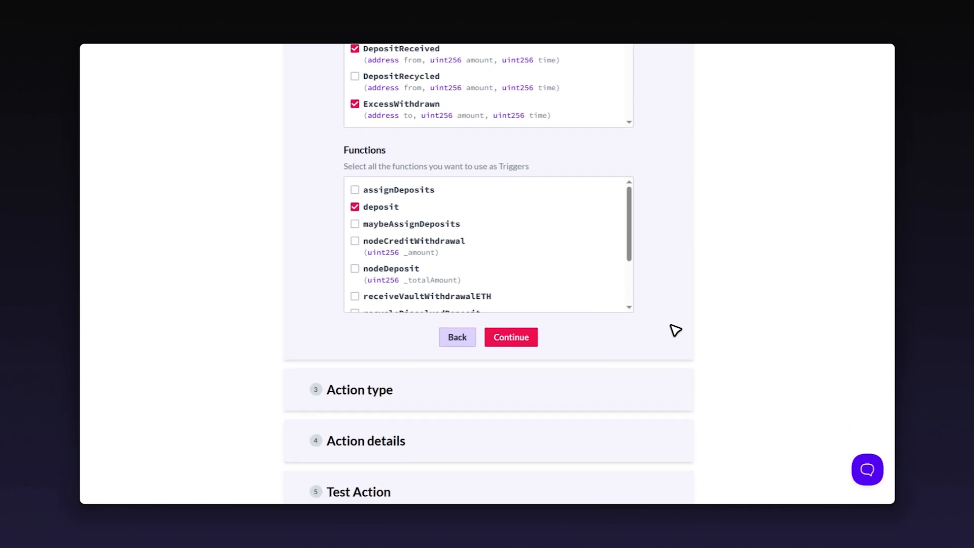
{"action": "left_click", "coordinate": [514, 339]}
{"action": "scroll", "coordinate": [674, 315], "scroll_direction": "down", "scroll_amount": 5}
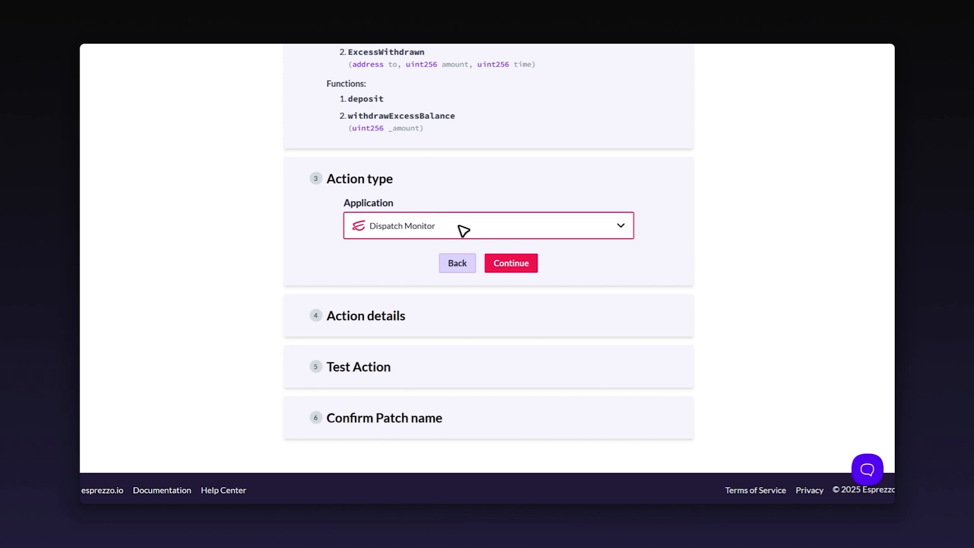
Step: Accept Dispatch Monitor as action type and Post in Dispatch Monitor as event, passing the test step
{"action": "left_click", "coordinate": [525, 268]}
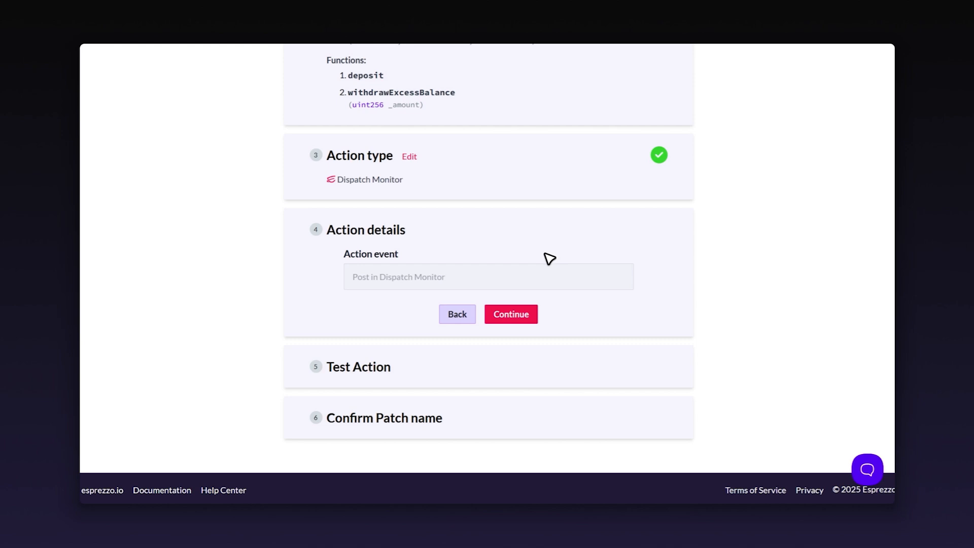
{"action": "left_click", "coordinate": [507, 316]}
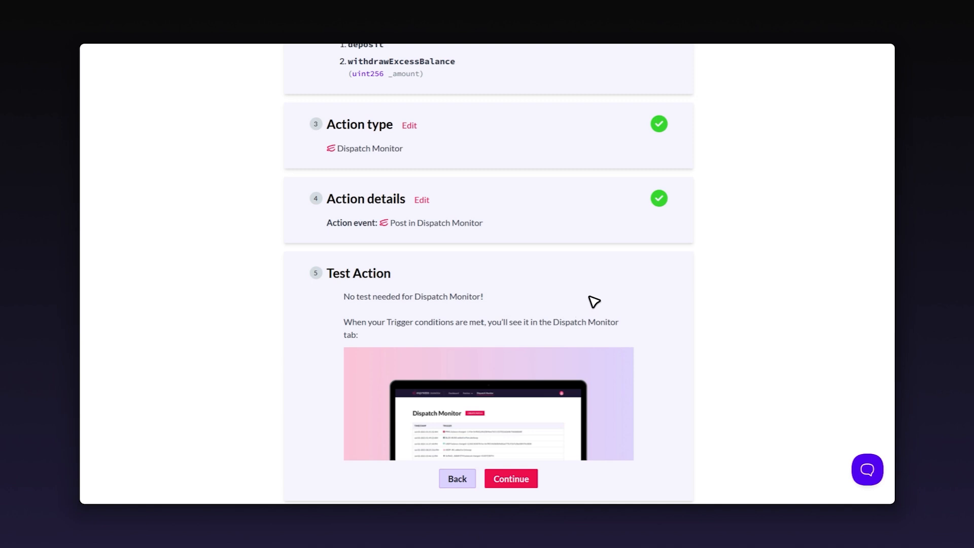
{"action": "scroll", "coordinate": [592, 296], "scroll_direction": "down", "scroll_amount": 1}
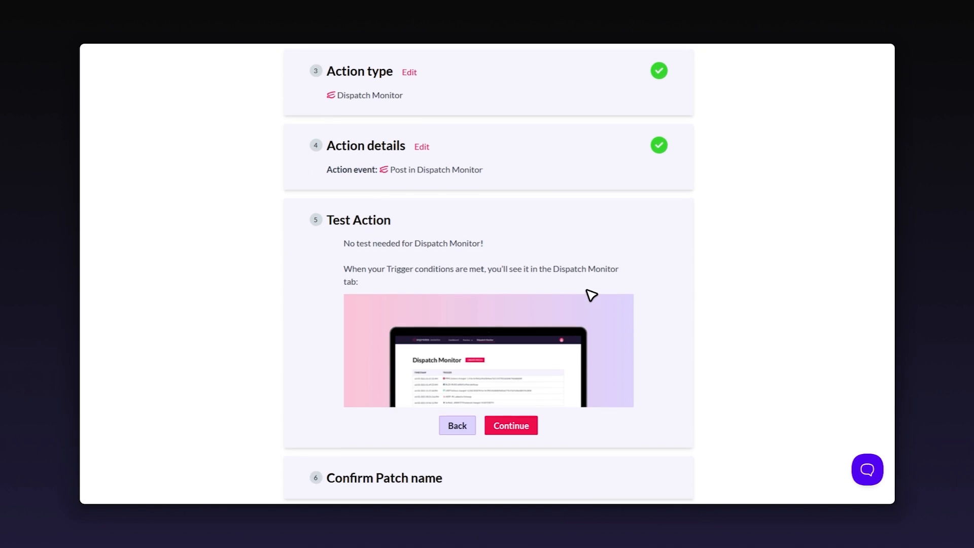
{"action": "scroll", "coordinate": [589, 305], "scroll_direction": "down", "scroll_amount": 1}
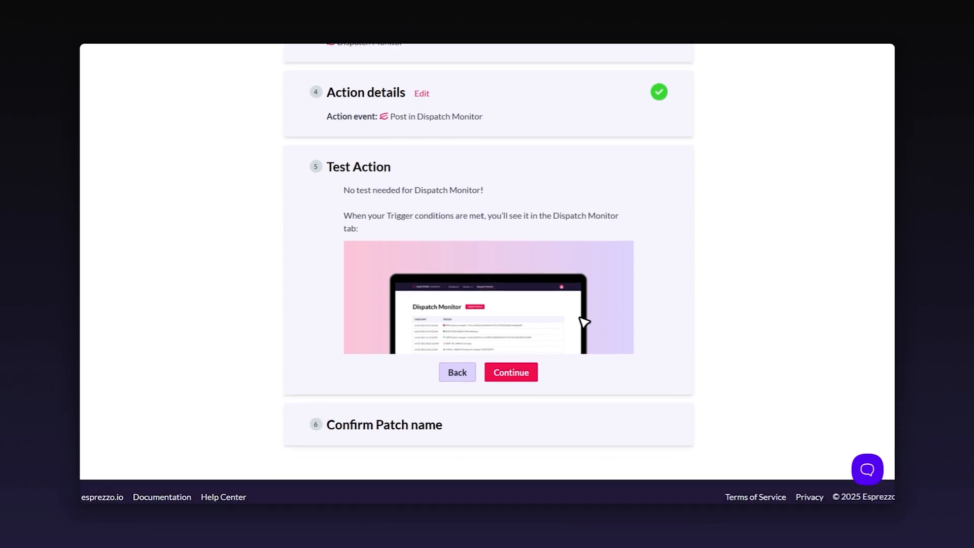
{"action": "left_click", "coordinate": [508, 371]}
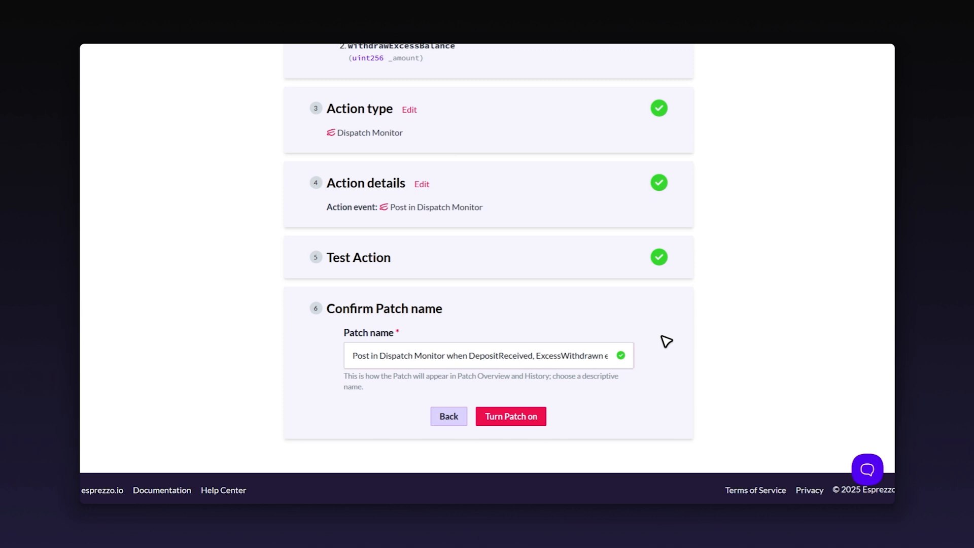
Step: Replace the prefilled patch name with 'Rocketpool - Staking Deposits'
{"action": "left_click", "coordinate": [575, 348]}
{"action": "triple_click", "coordinate": [523, 349]}
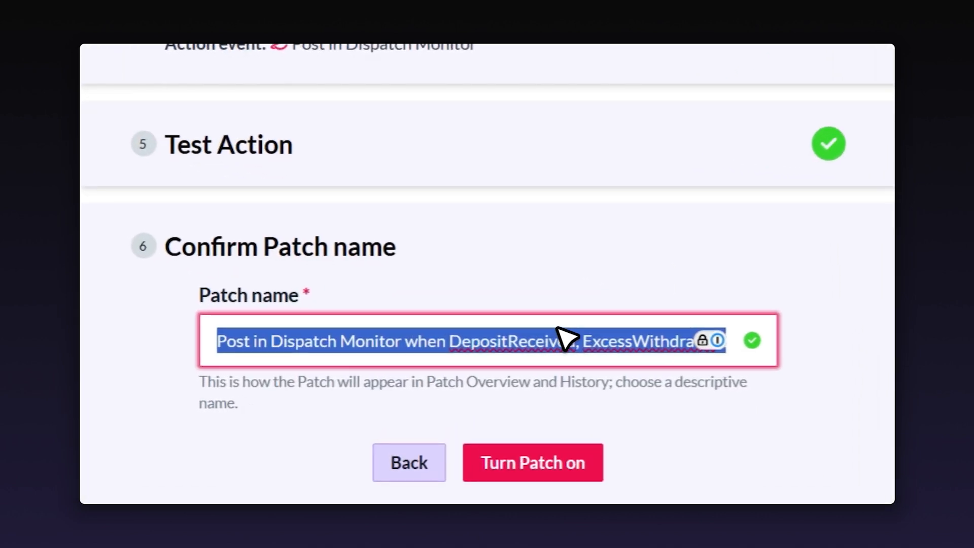
{"action": "type", "text": "Rocket"}
{"action": "type", "text": "poo"}
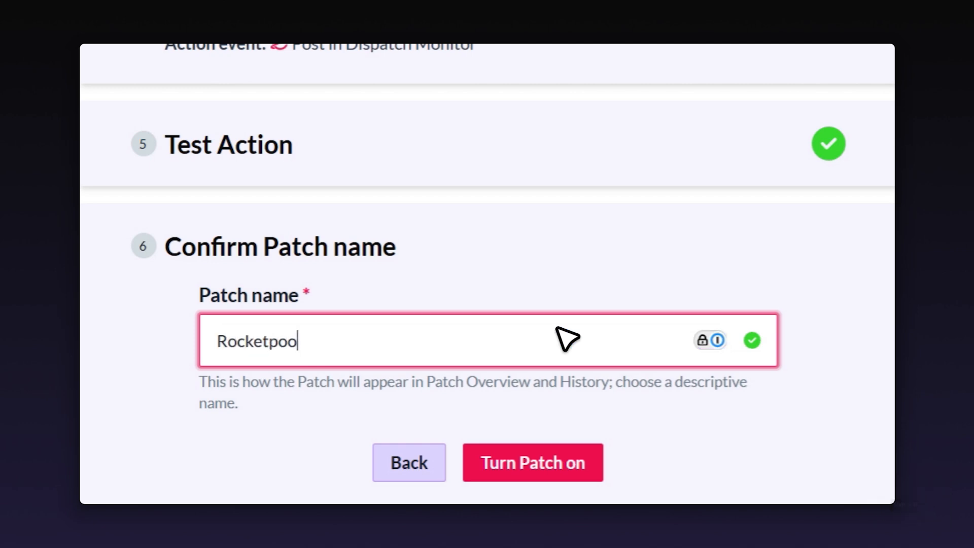
{"action": "type", "text": "l - Staking Deposit"}
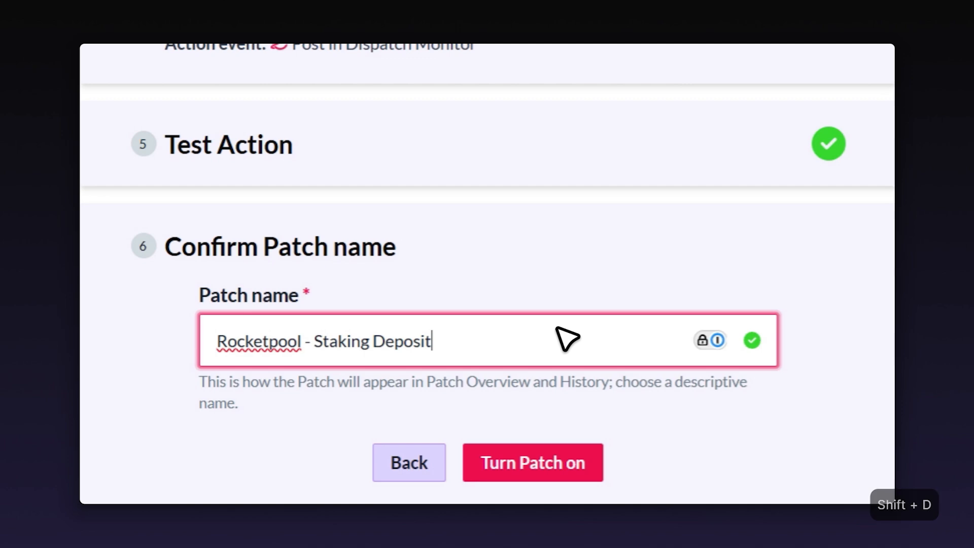
{"action": "type", "text": "s"}
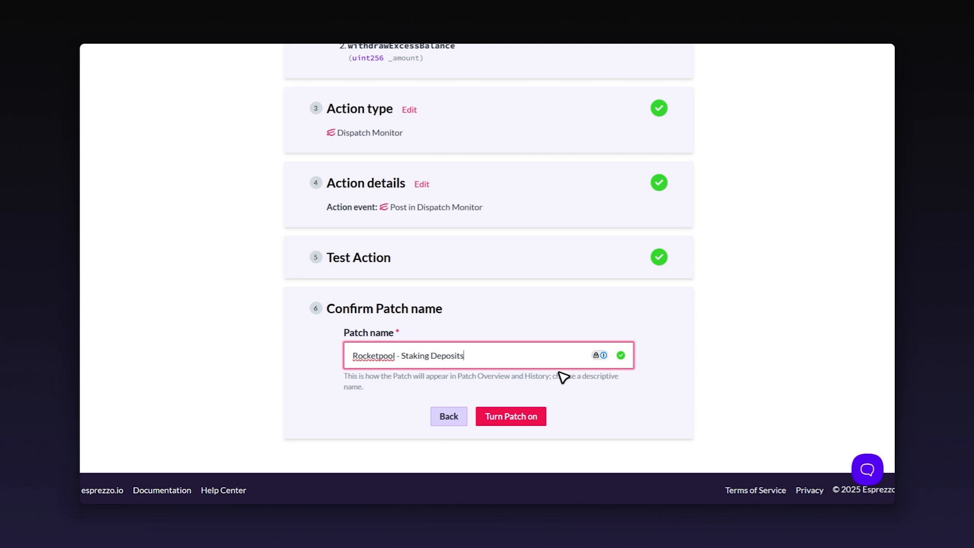
Step: Turn the patch on, dismiss the 1Password prompt, and go to View Patches
{"action": "left_click", "coordinate": [520, 419]}
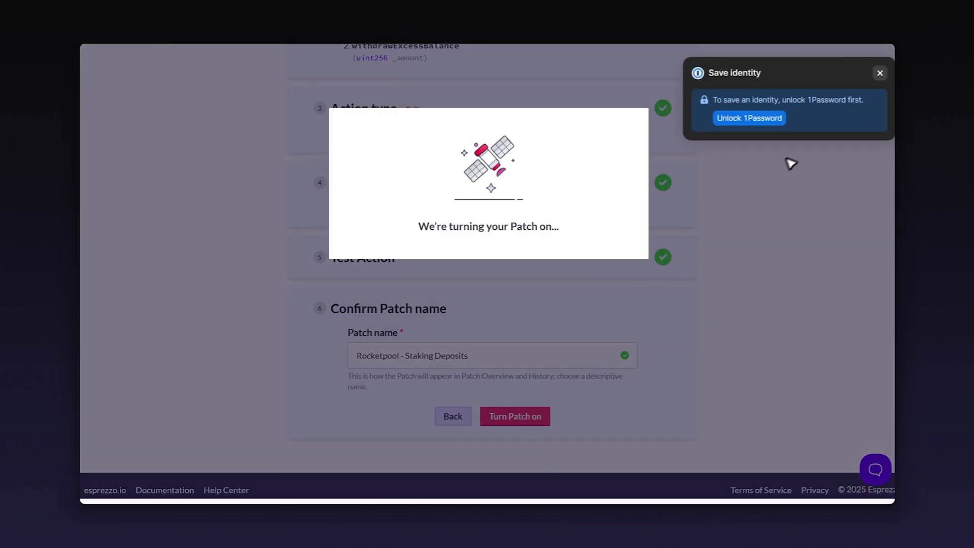
{"action": "left_click", "coordinate": [881, 73]}
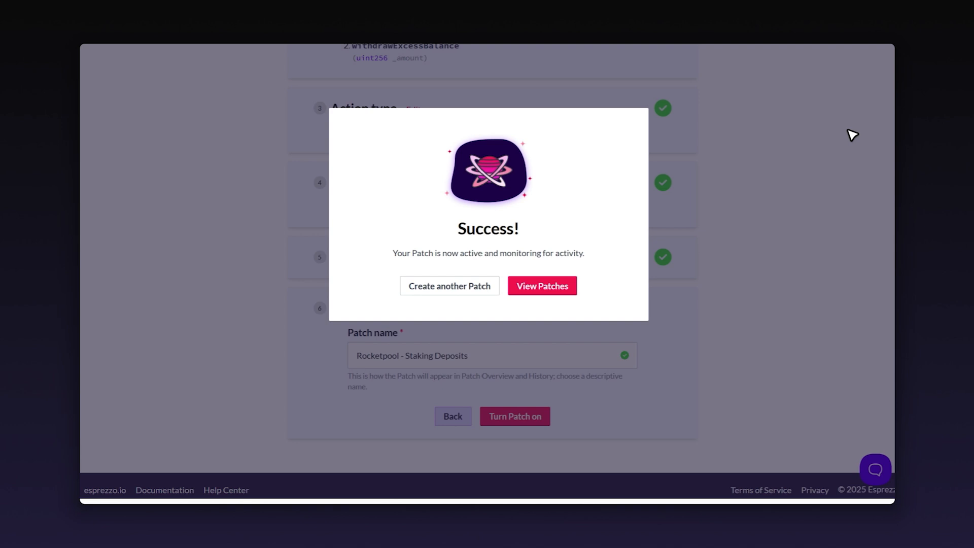
{"action": "left_click", "coordinate": [546, 288]}
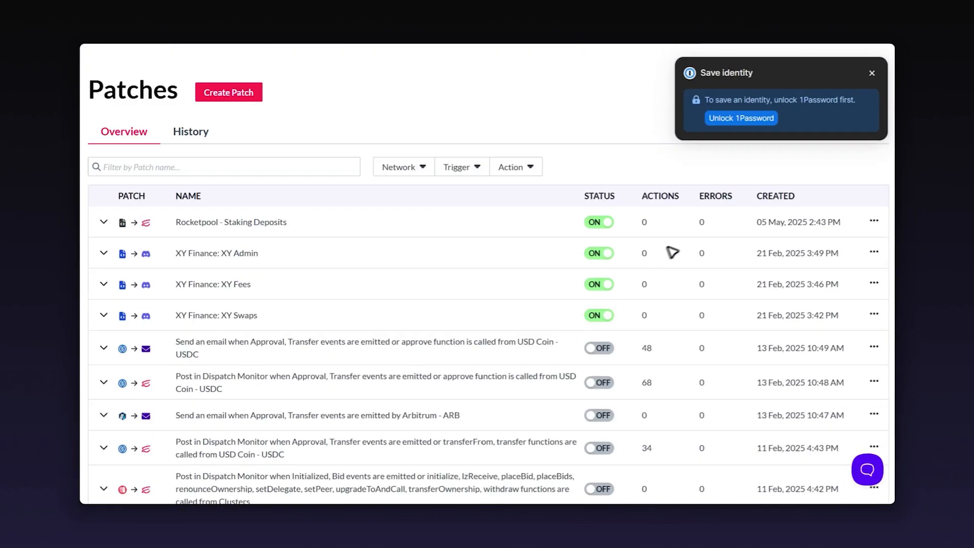
Step: Expand the Rocketpool - Staking Deposits patch details, briefly checking the event history
{"action": "left_click", "coordinate": [872, 74]}
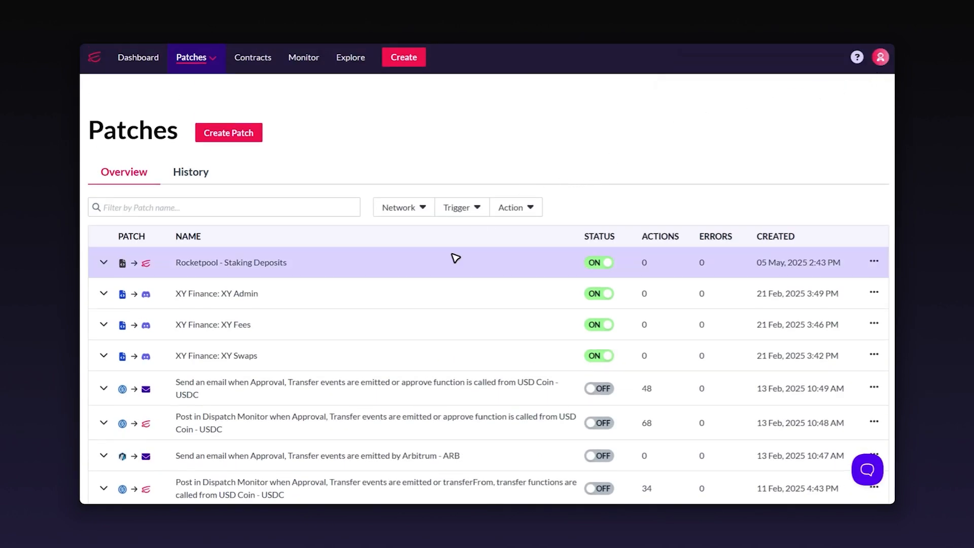
{"action": "left_click", "coordinate": [488, 267]}
{"action": "scroll", "coordinate": [586, 291], "scroll_direction": "down", "scroll_amount": 2}
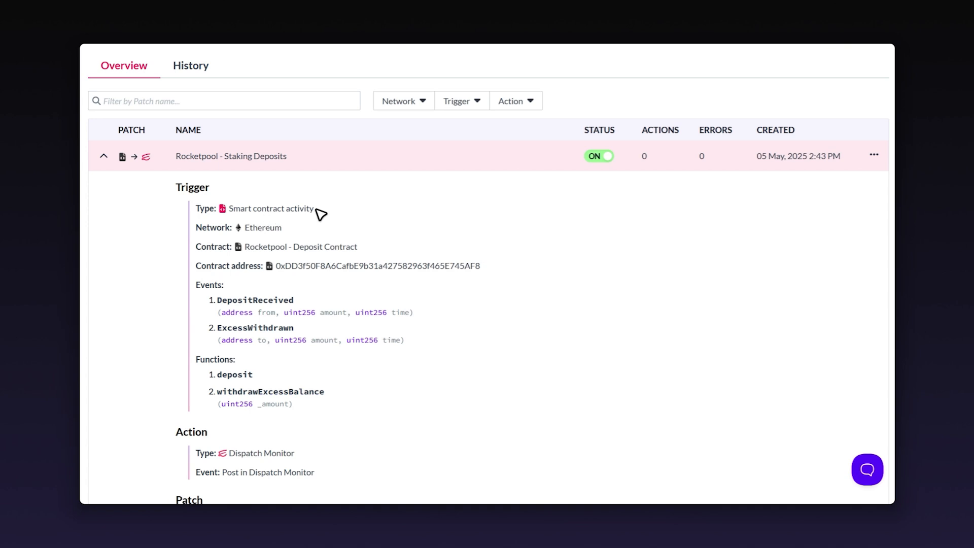
{"action": "left_click", "coordinate": [204, 71]}
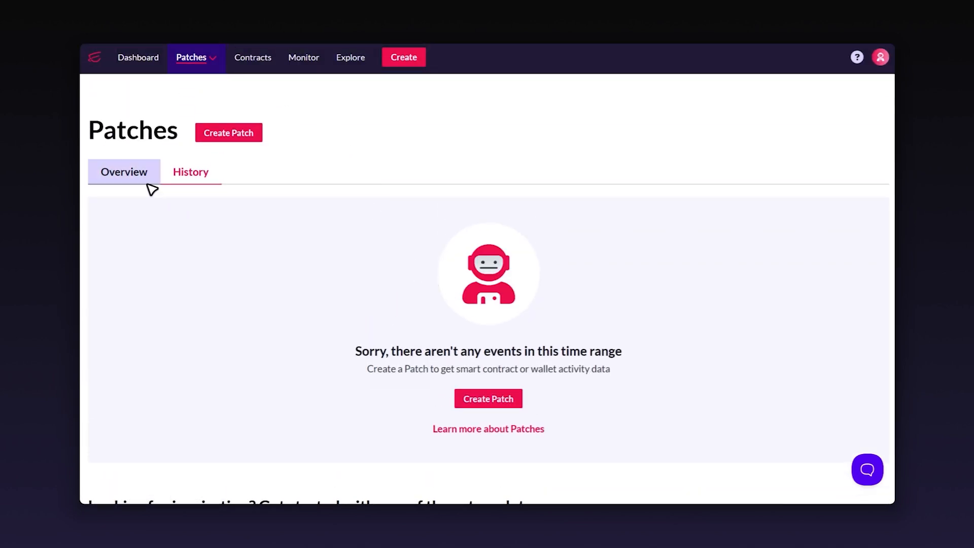
{"action": "left_click", "coordinate": [124, 172]}
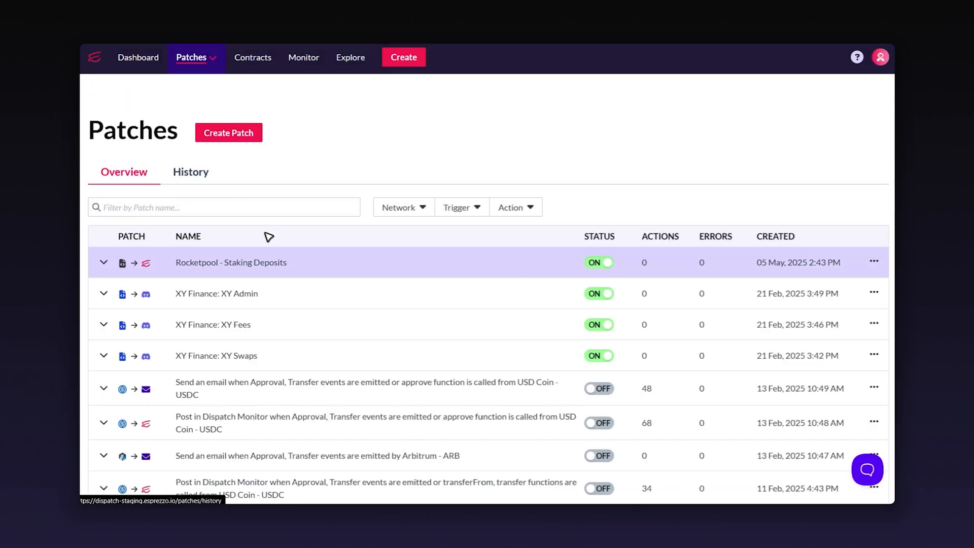
{"action": "left_click", "coordinate": [305, 263]}
{"action": "scroll", "coordinate": [718, 243], "scroll_direction": "down", "scroll_amount": 1}
{"action": "scroll", "coordinate": [718, 244], "scroll_direction": "down", "scroll_amount": 1}
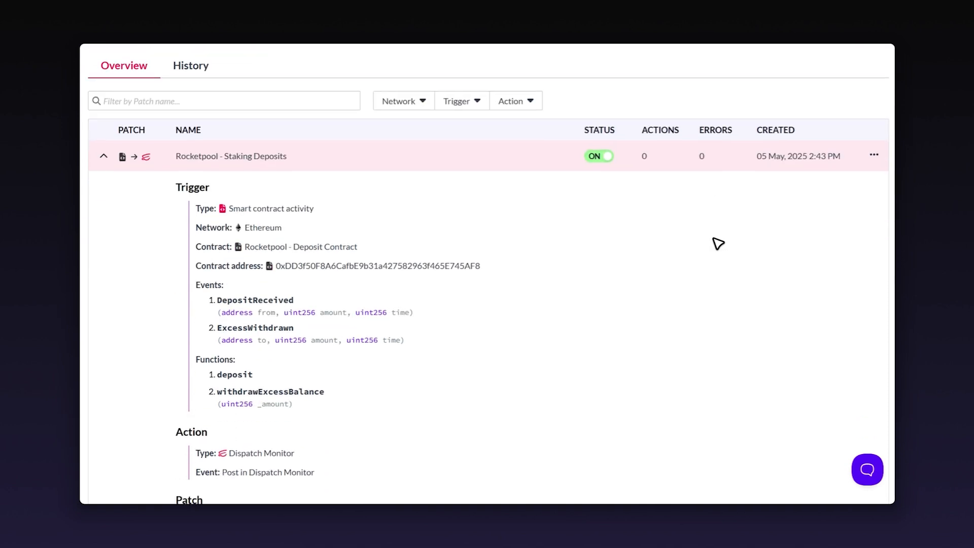
{"action": "scroll", "coordinate": [718, 243], "scroll_direction": "down", "scroll_amount": 1}
{"action": "scroll", "coordinate": [718, 243], "scroll_direction": "down", "scroll_amount": 1}
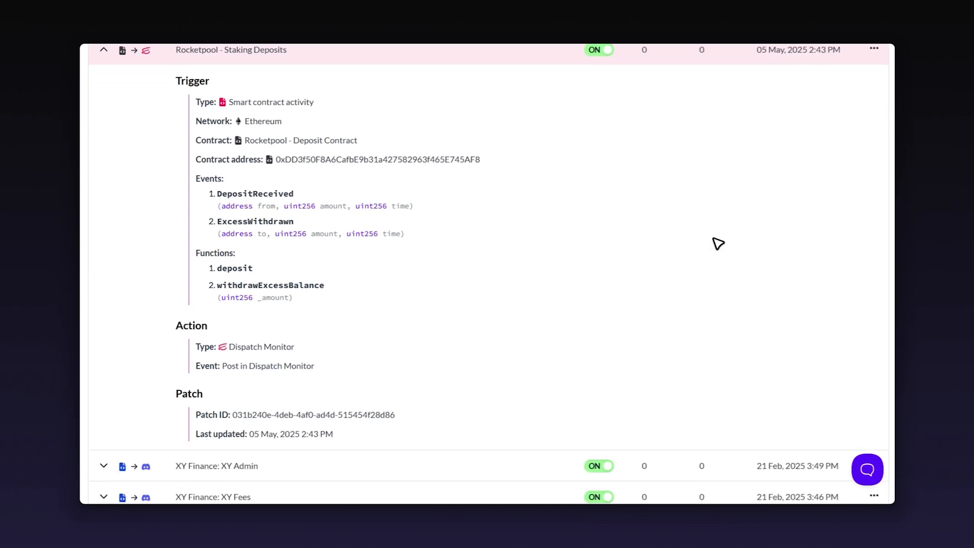
{"action": "scroll", "coordinate": [541, 333], "scroll_direction": "up", "scroll_amount": 3}
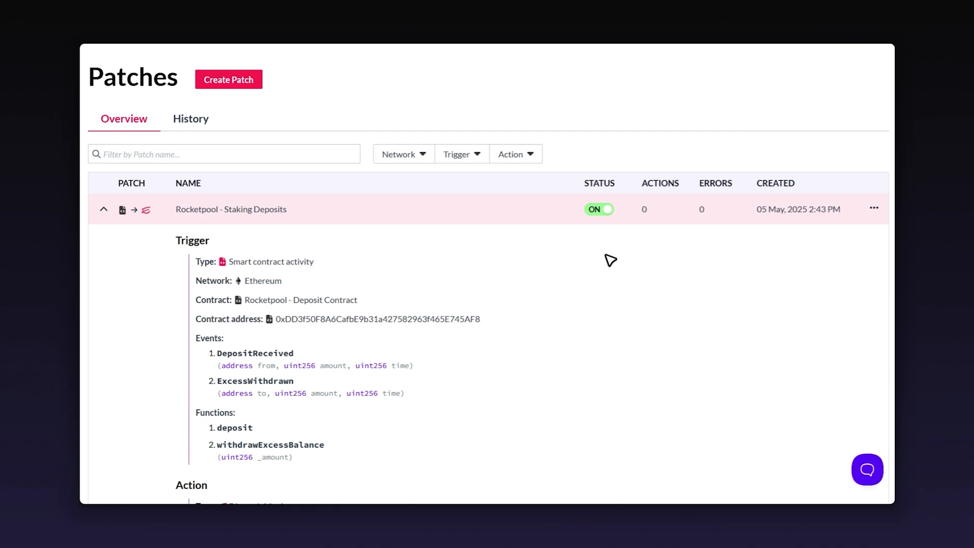
Step: Toggle the patch's status off and back to ON
{"action": "left_click", "coordinate": [601, 209]}
{"action": "left_click", "coordinate": [601, 210]}
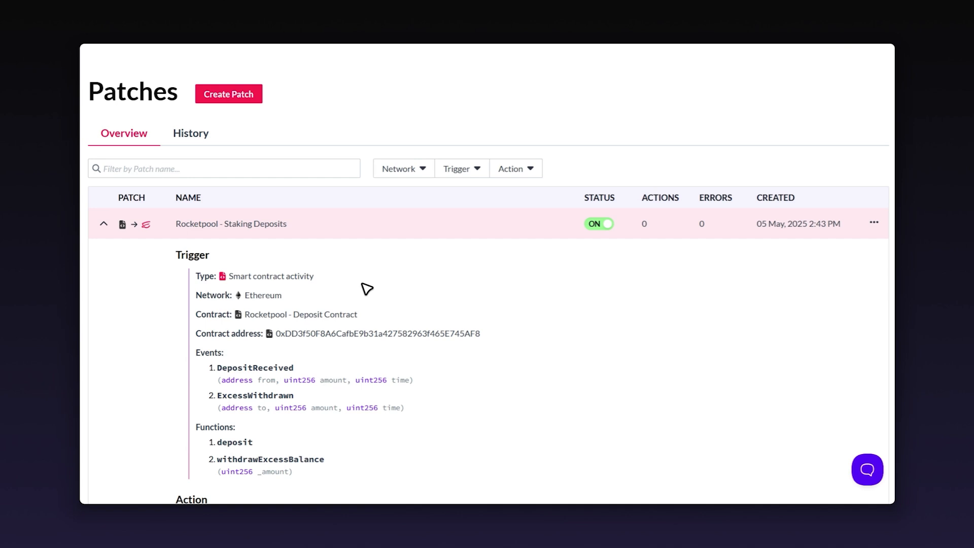
{"action": "scroll", "coordinate": [365, 287], "scroll_direction": "up", "scroll_amount": 1}
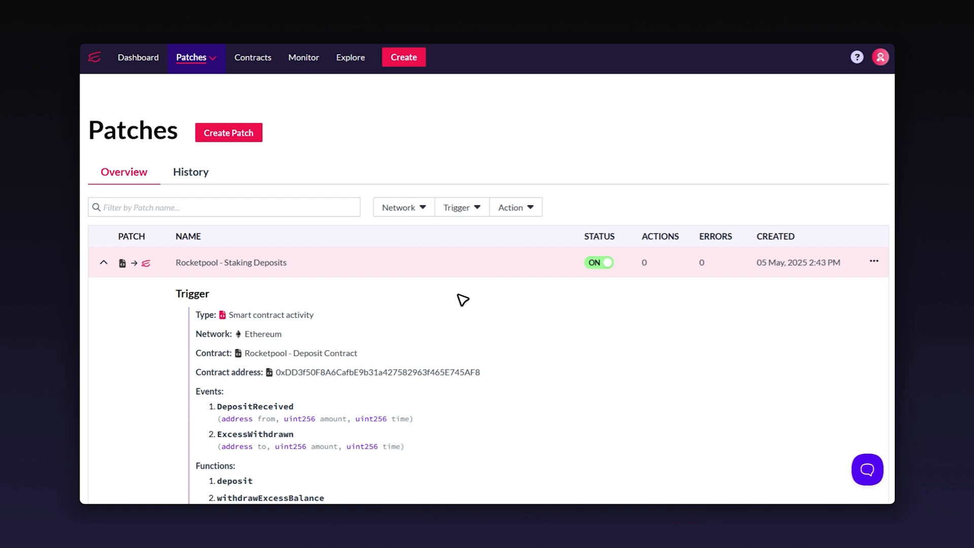
Step: Open the Rocketpool - Deposit Contract page from Contracts and expand the patch's trigger details
{"action": "left_click", "coordinate": [259, 60]}
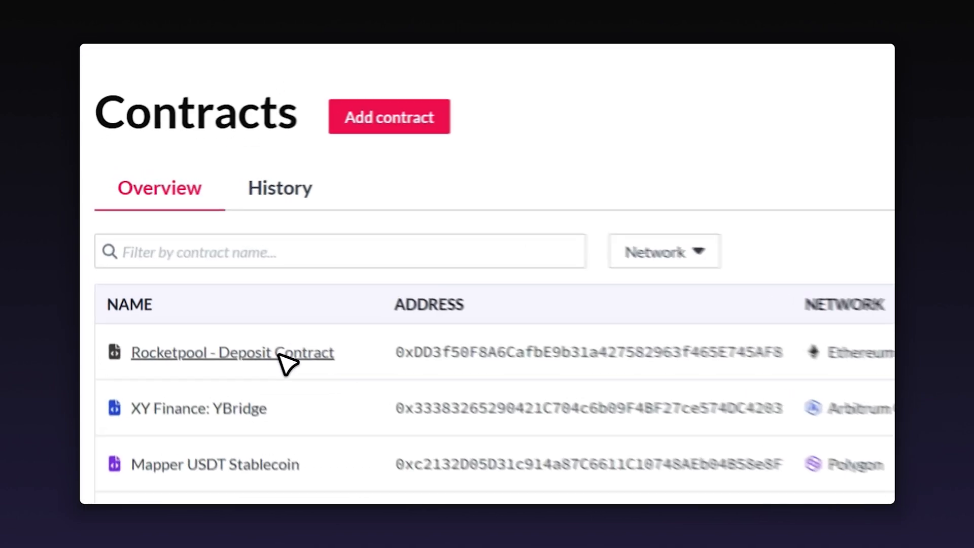
{"action": "left_click", "coordinate": [305, 378]}
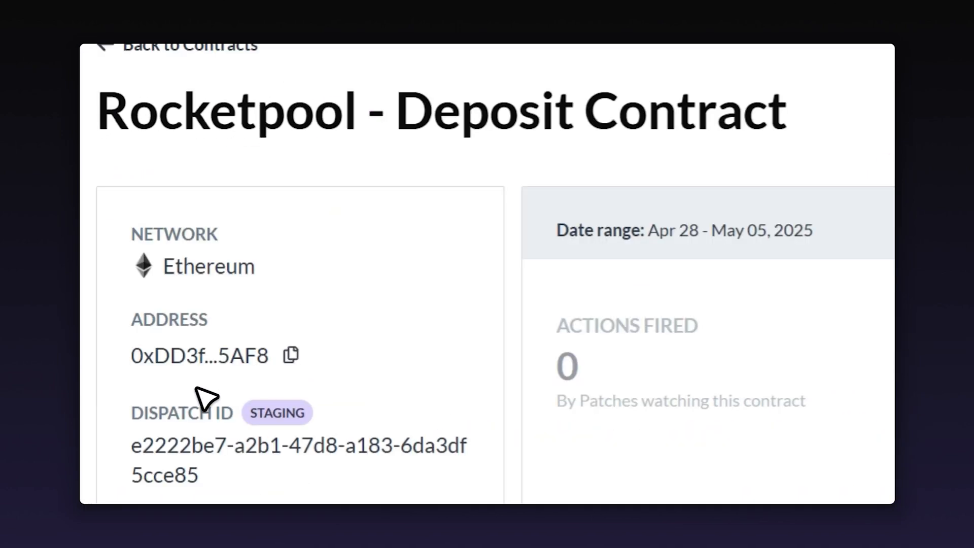
{"action": "left_click_drag", "start_coordinate": [376, 135], "coordinate": [663, 234]}
{"action": "left_click", "coordinate": [723, 245]}
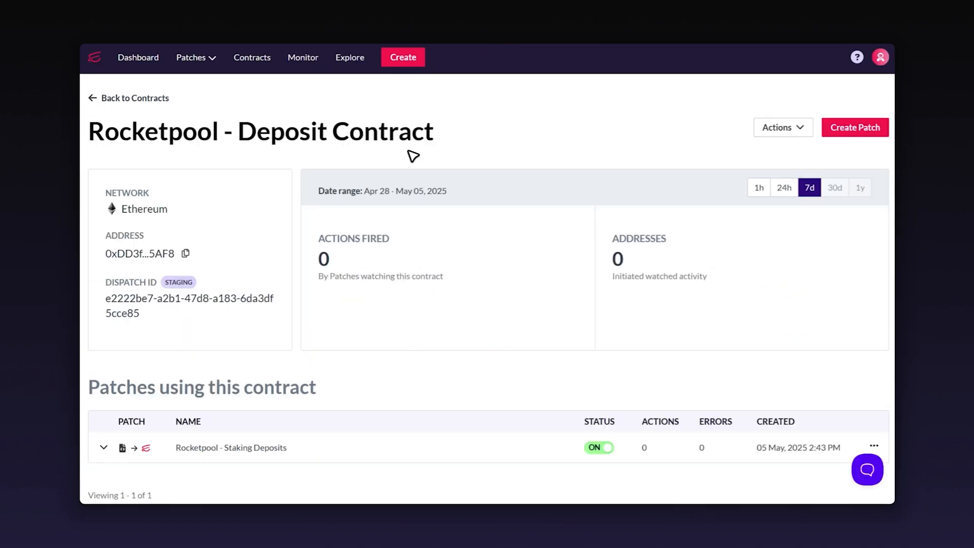
{"action": "scroll", "coordinate": [433, 197], "scroll_direction": "down", "scroll_amount": 1}
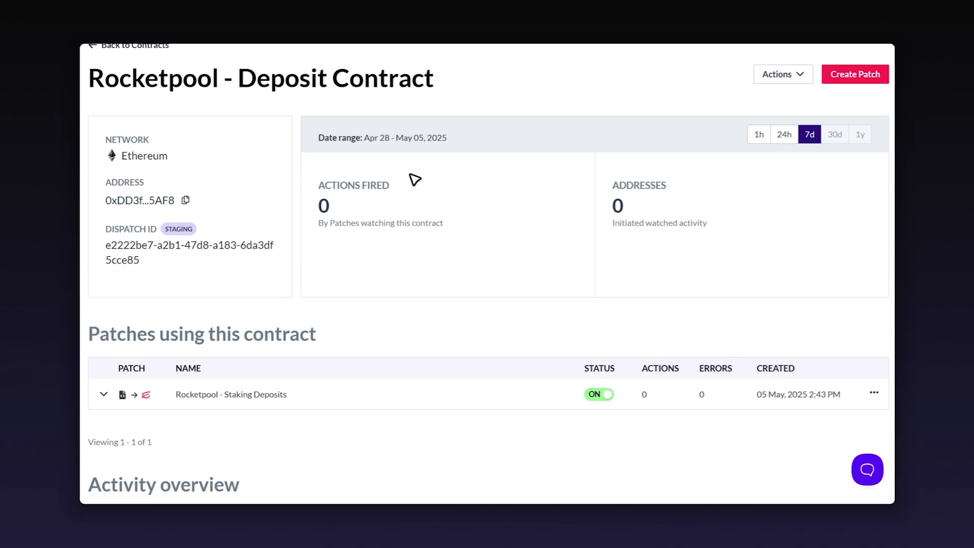
{"action": "scroll", "coordinate": [538, 239], "scroll_direction": "down", "scroll_amount": 1}
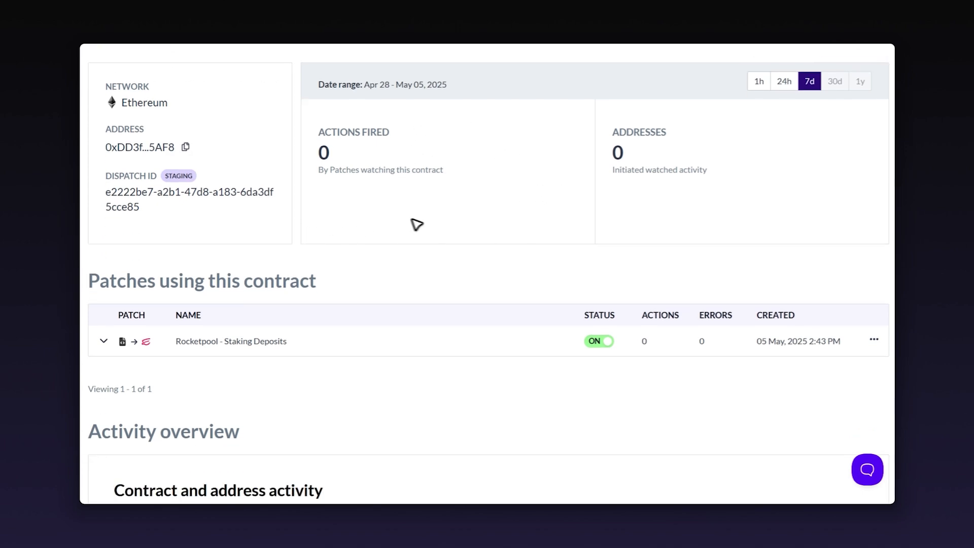
{"action": "scroll", "coordinate": [509, 217], "scroll_direction": "down", "scroll_amount": 1}
{"action": "left_click", "coordinate": [428, 286]}
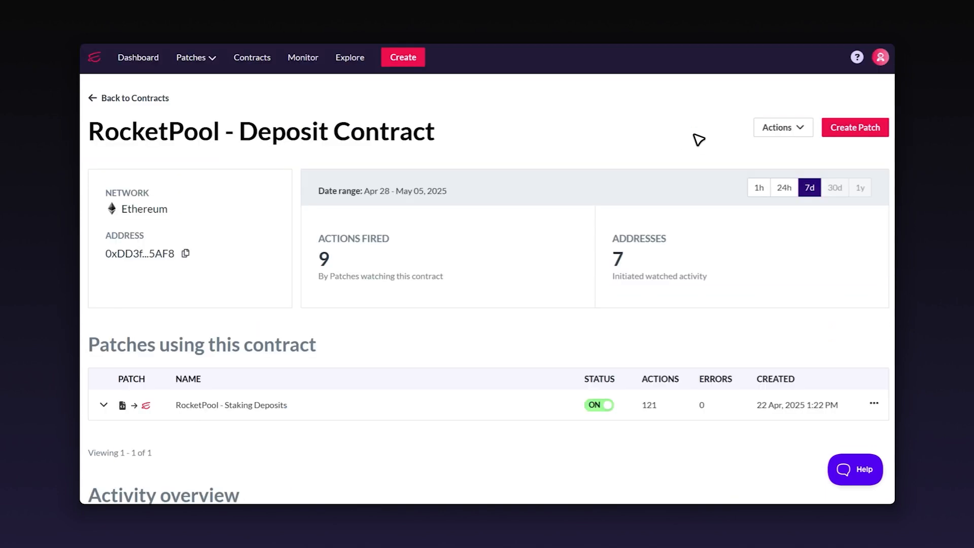
Step: Scroll through the Activity overview, Addresses, Functions and Events charts and back up
{"action": "scroll", "coordinate": [694, 142], "scroll_direction": "down", "scroll_amount": 7}
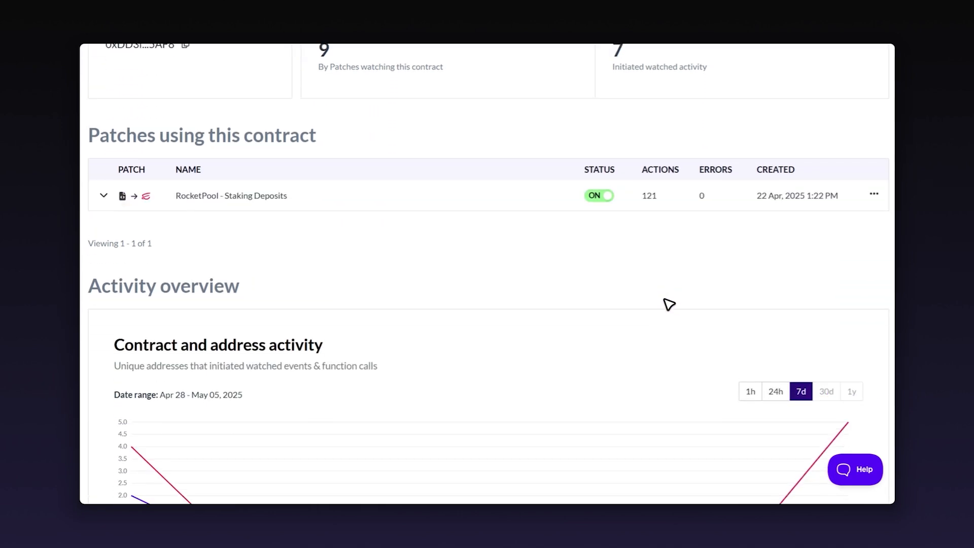
{"action": "scroll", "coordinate": [650, 303], "scroll_direction": "down", "scroll_amount": 1}
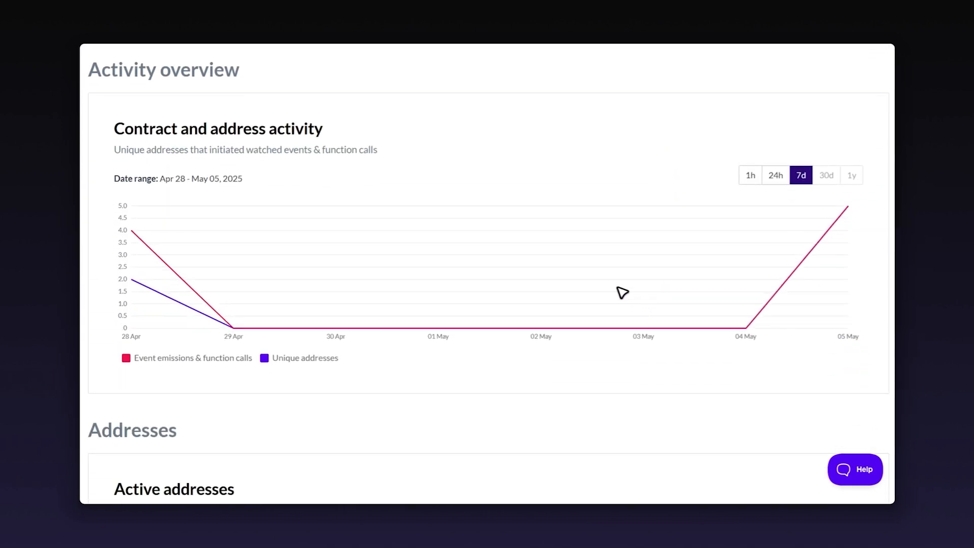
{"action": "scroll", "coordinate": [427, 225], "scroll_direction": "down", "scroll_amount": 3}
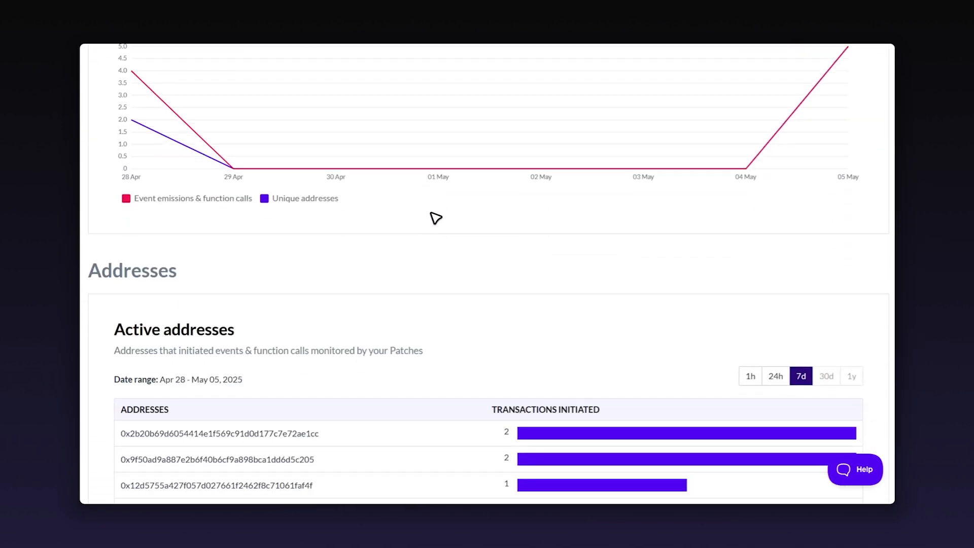
{"action": "scroll", "coordinate": [561, 278], "scroll_direction": "down", "scroll_amount": 11}
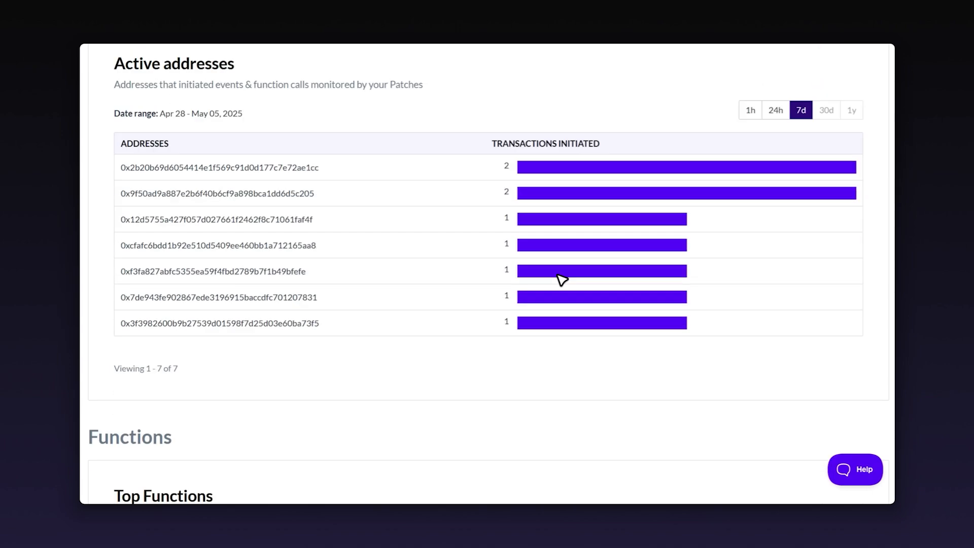
{"action": "scroll", "coordinate": [470, 263], "scroll_direction": "down", "scroll_amount": 10}
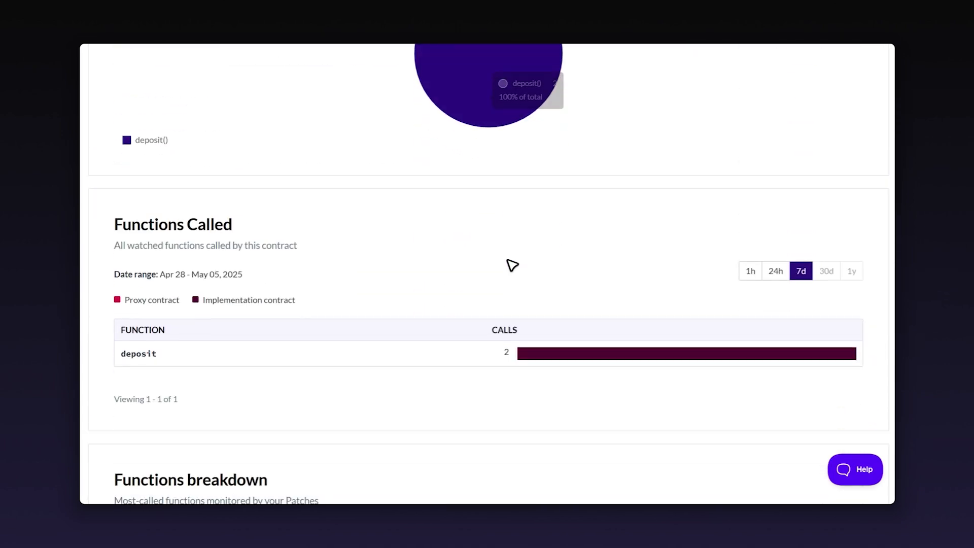
{"action": "scroll", "coordinate": [316, 206], "scroll_direction": "down", "scroll_amount": 11}
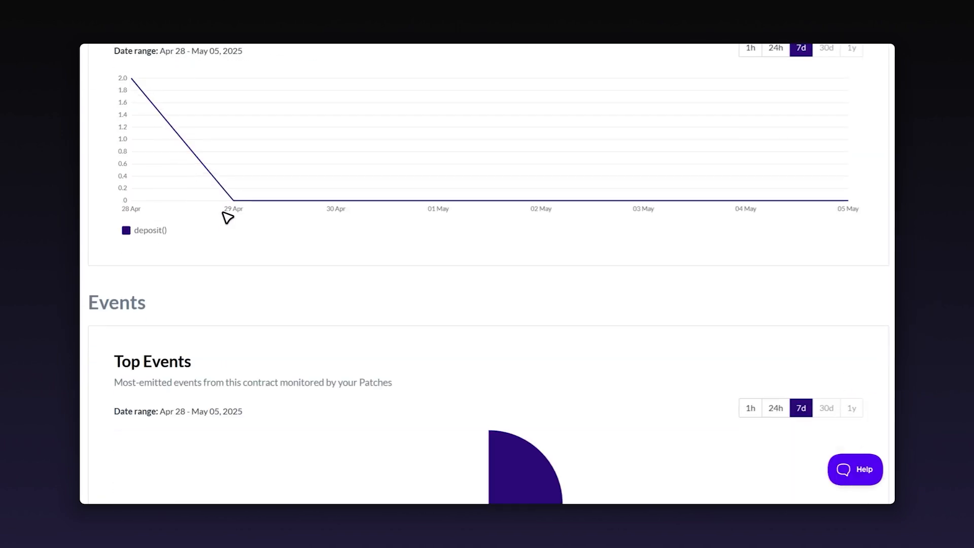
{"action": "scroll", "coordinate": [203, 195], "scroll_direction": "down", "scroll_amount": 4}
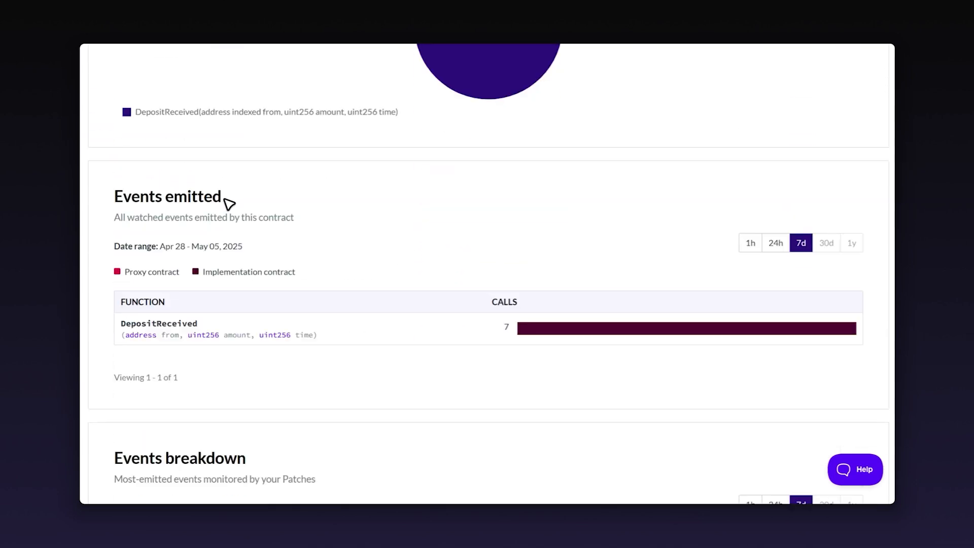
{"action": "scroll", "coordinate": [227, 202], "scroll_direction": "down", "scroll_amount": 2}
{"action": "scroll", "coordinate": [830, 354], "scroll_direction": "up", "scroll_amount": 4}
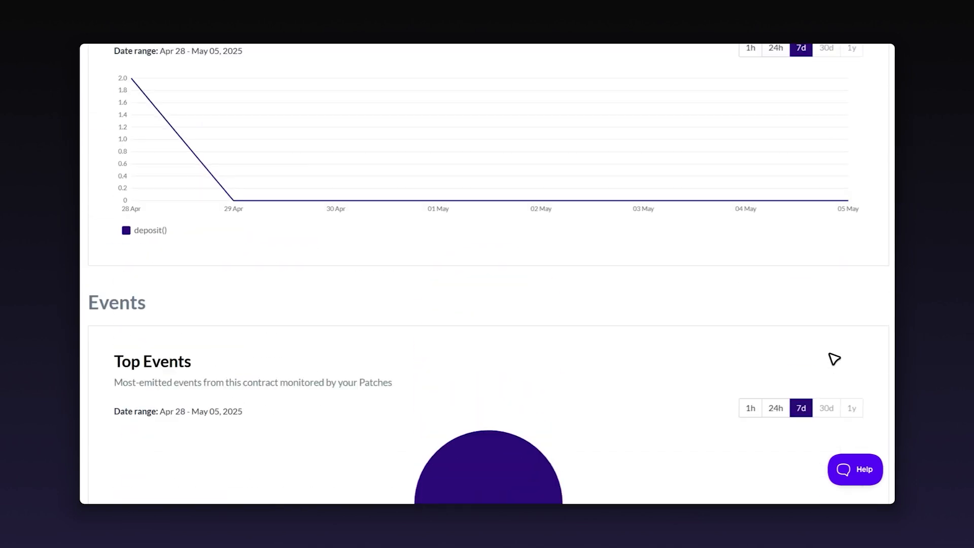
{"action": "scroll", "coordinate": [834, 360], "scroll_direction": "up", "scroll_amount": 13}
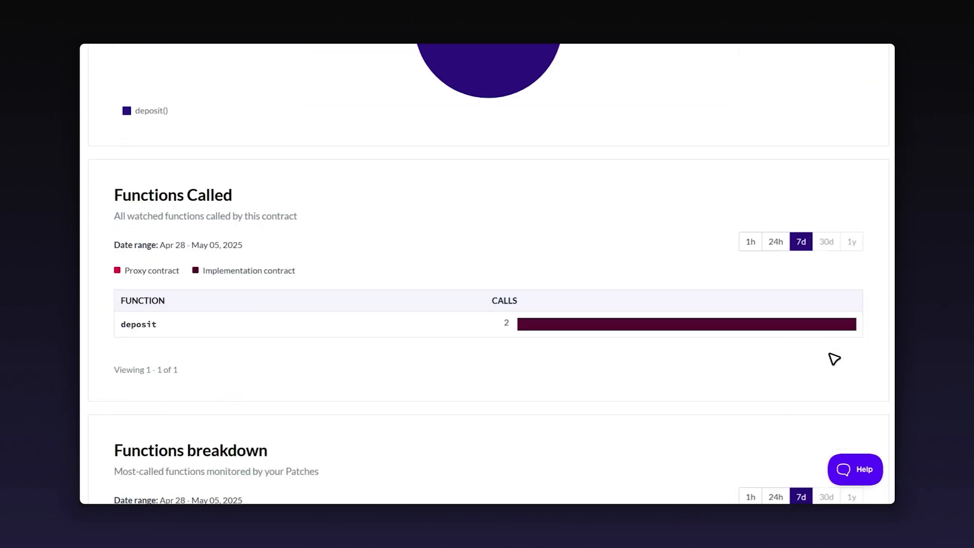
{"action": "scroll", "coordinate": [834, 359], "scroll_direction": "up", "scroll_amount": 1}
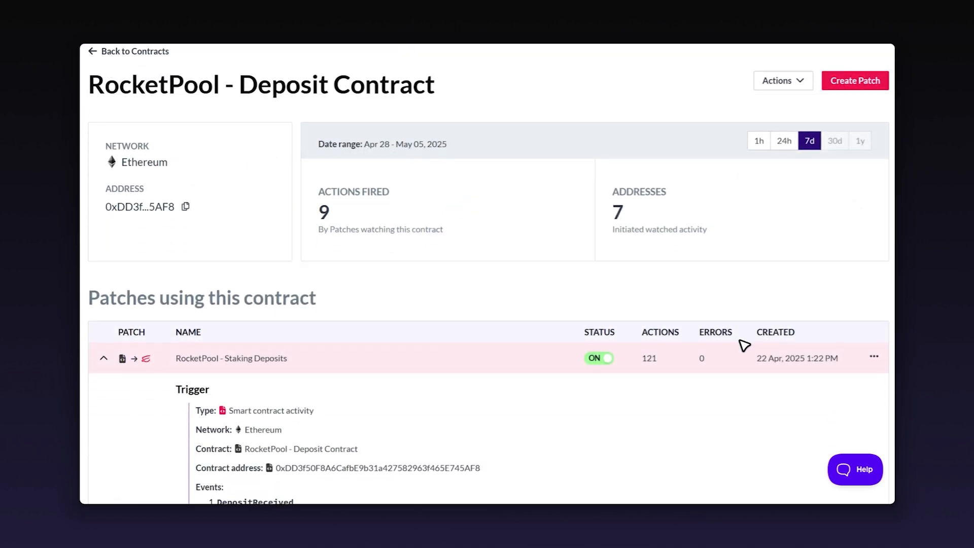
{"action": "scroll", "coordinate": [745, 345], "scroll_direction": "down", "scroll_amount": 5}
{"action": "scroll", "coordinate": [745, 344], "scroll_direction": "up", "scroll_amount": 6}
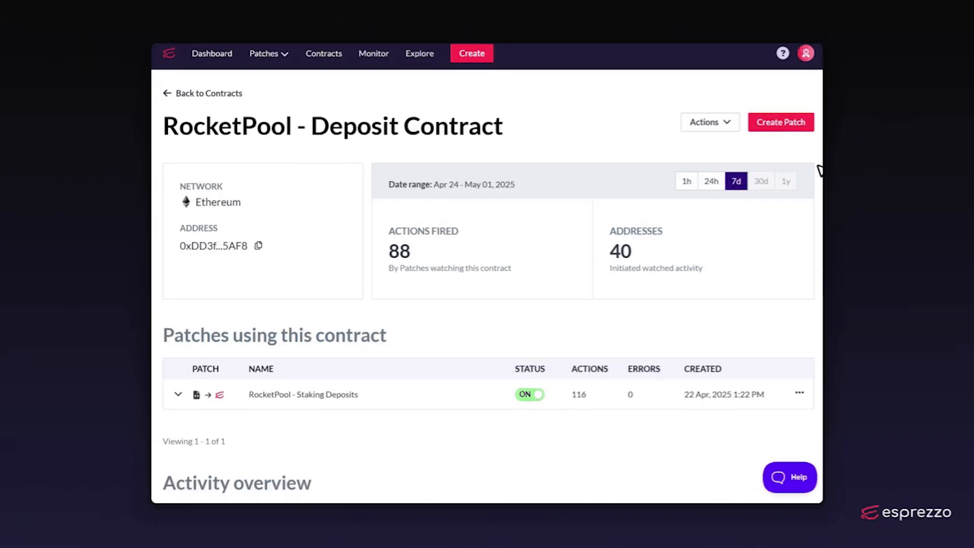
{"action": "scroll", "coordinate": [819, 172], "scroll_direction": "down", "scroll_amount": 2}
{"action": "scroll", "coordinate": [819, 183], "scroll_direction": "down", "scroll_amount": 4}
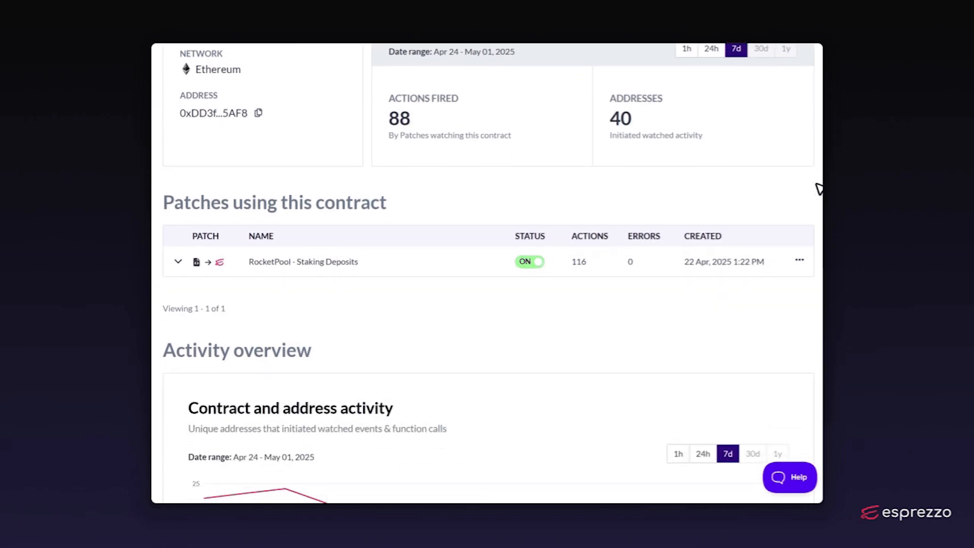
{"action": "scroll", "coordinate": [819, 188], "scroll_direction": "down", "scroll_amount": 4}
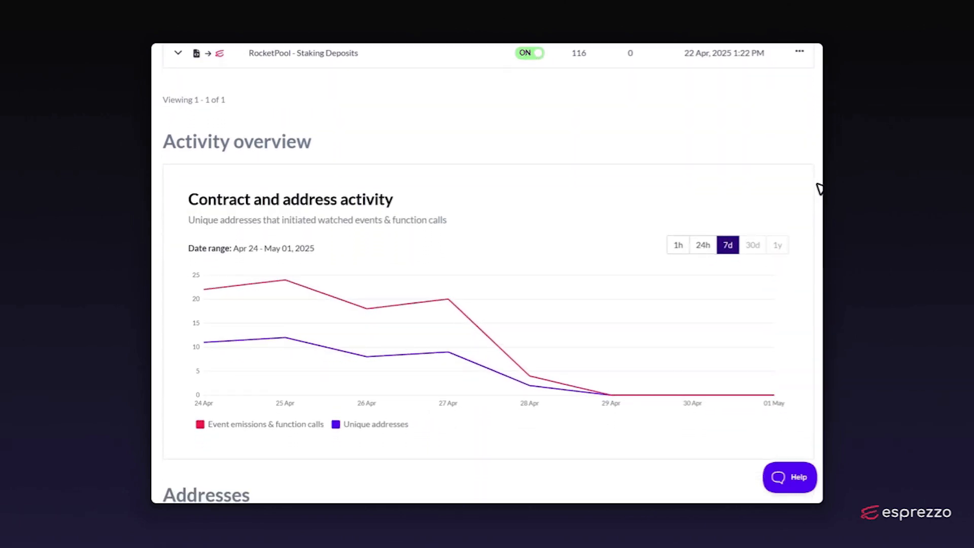
{"action": "scroll", "coordinate": [818, 189], "scroll_direction": "down", "scroll_amount": 4}
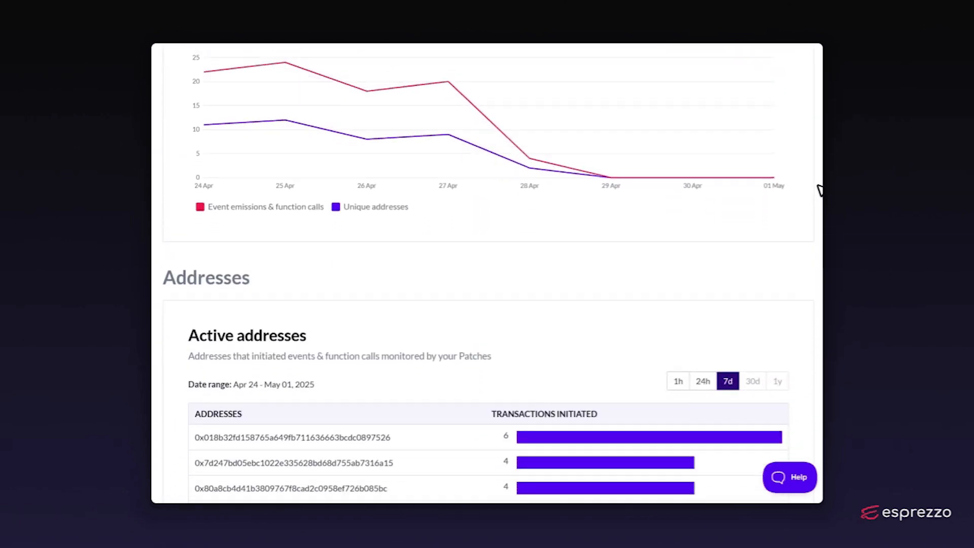
{"action": "scroll", "coordinate": [818, 192], "scroll_direction": "down", "scroll_amount": 5}
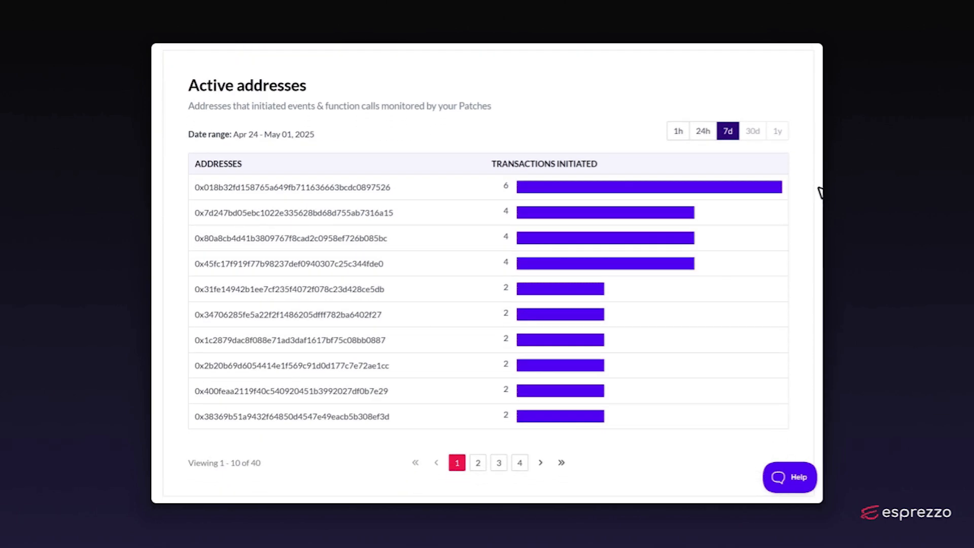
{"action": "scroll", "coordinate": [819, 192], "scroll_direction": "down", "scroll_amount": 5}
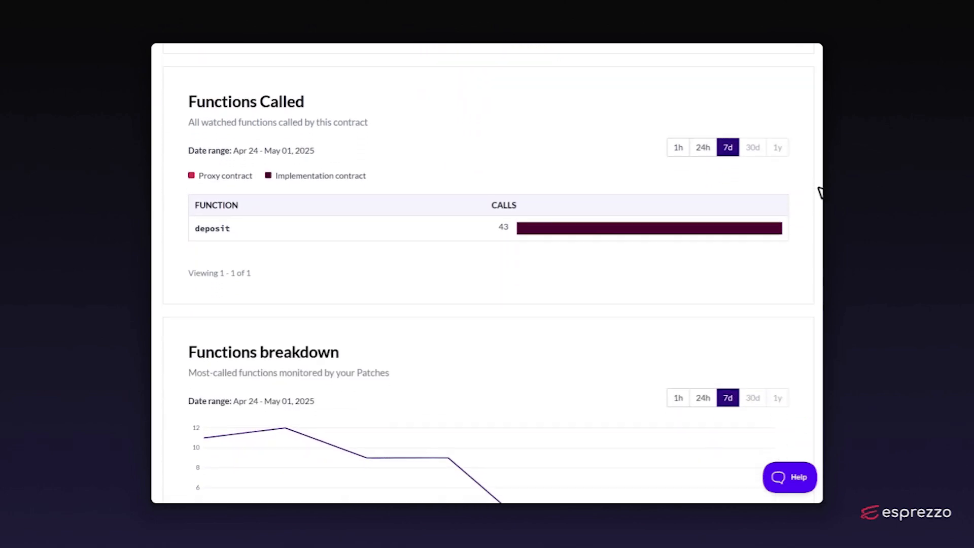
{"action": "scroll", "coordinate": [818, 191], "scroll_direction": "down", "scroll_amount": 5}
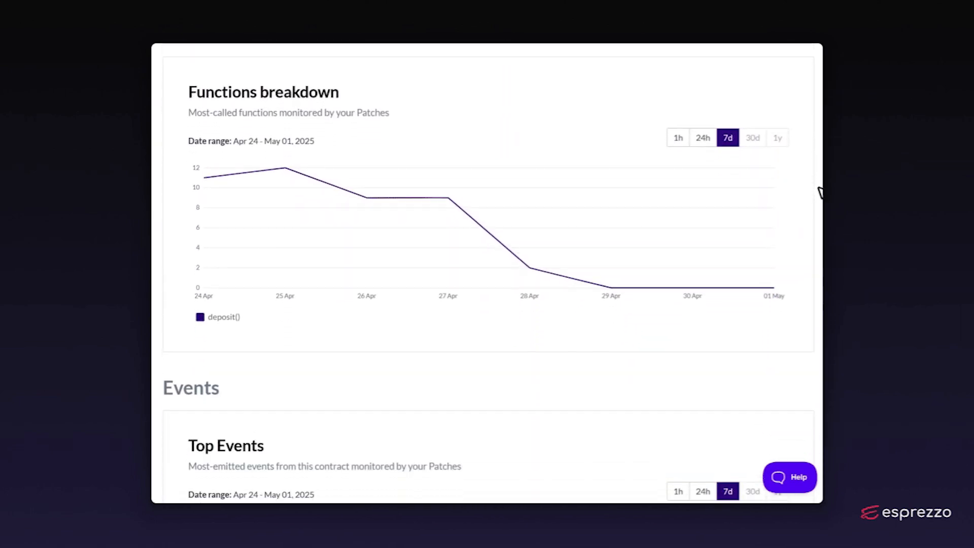